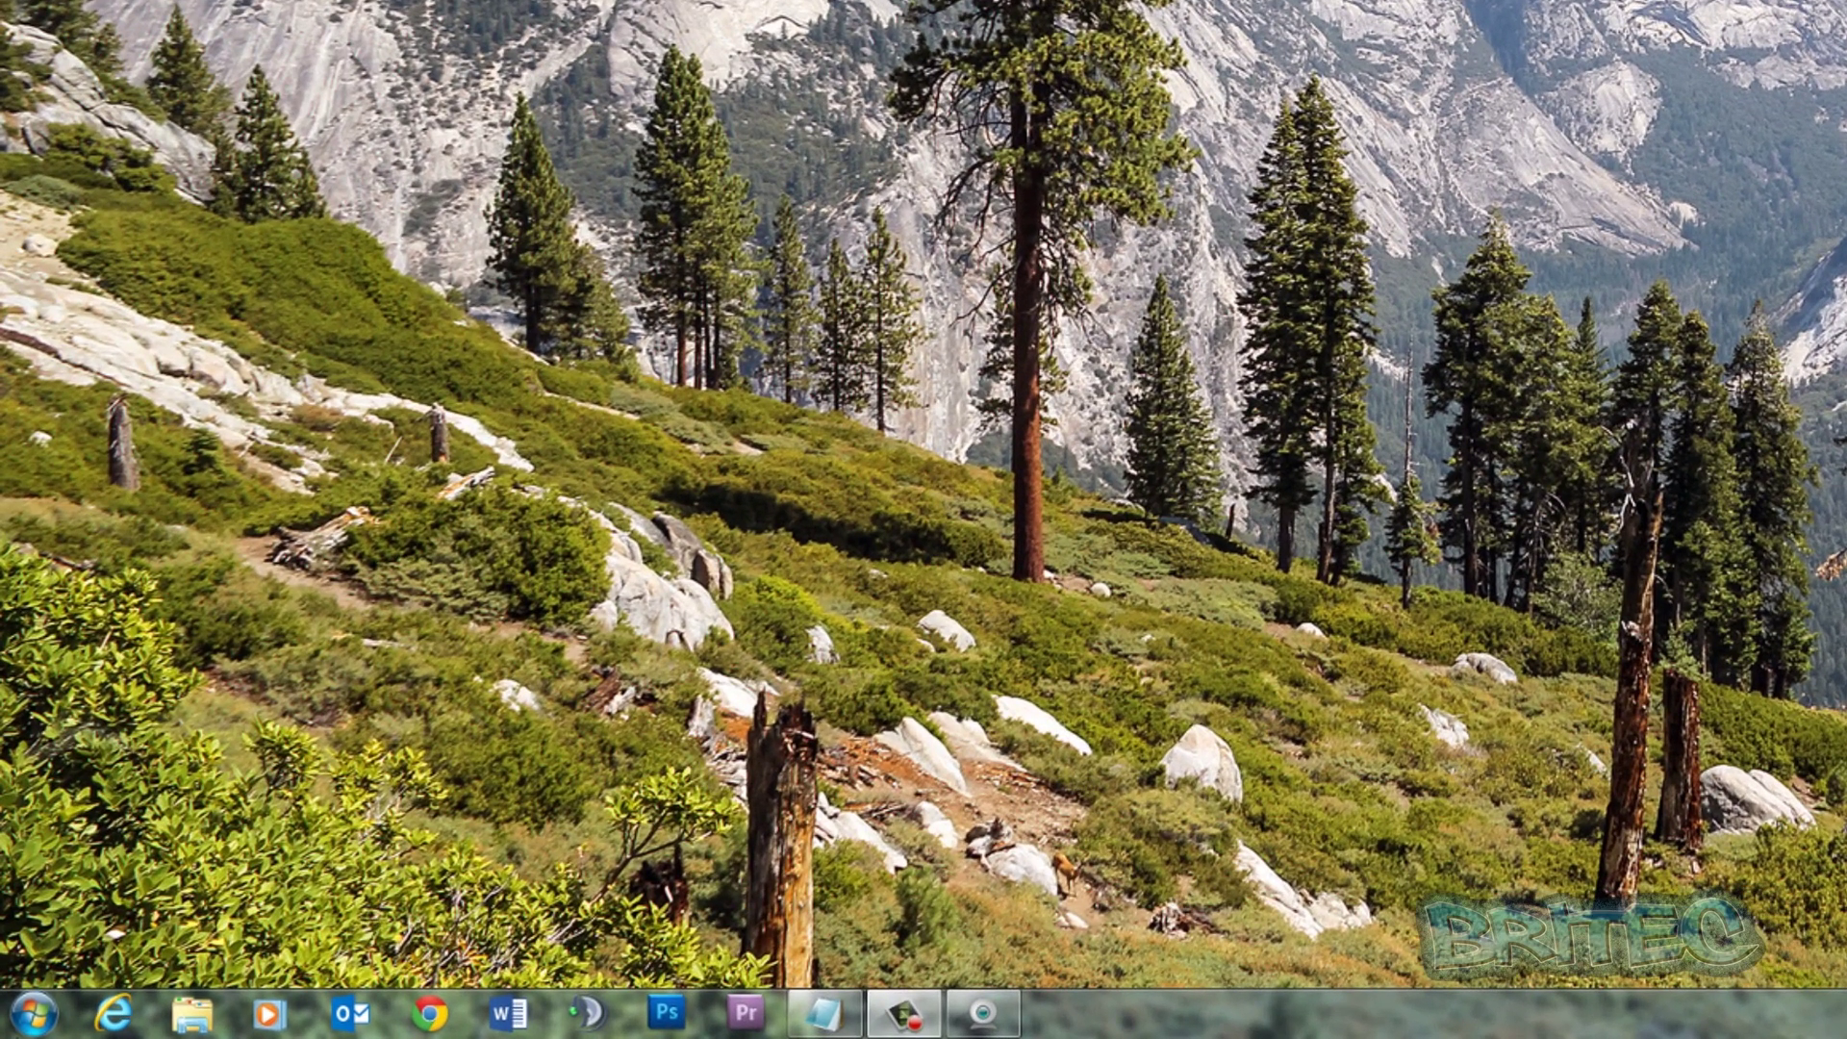
Step: Open Control Panel's Notification Area Icons and look over the GWX icon's behaviour options
{"action": "left_click", "coordinate": [33, 1013]}
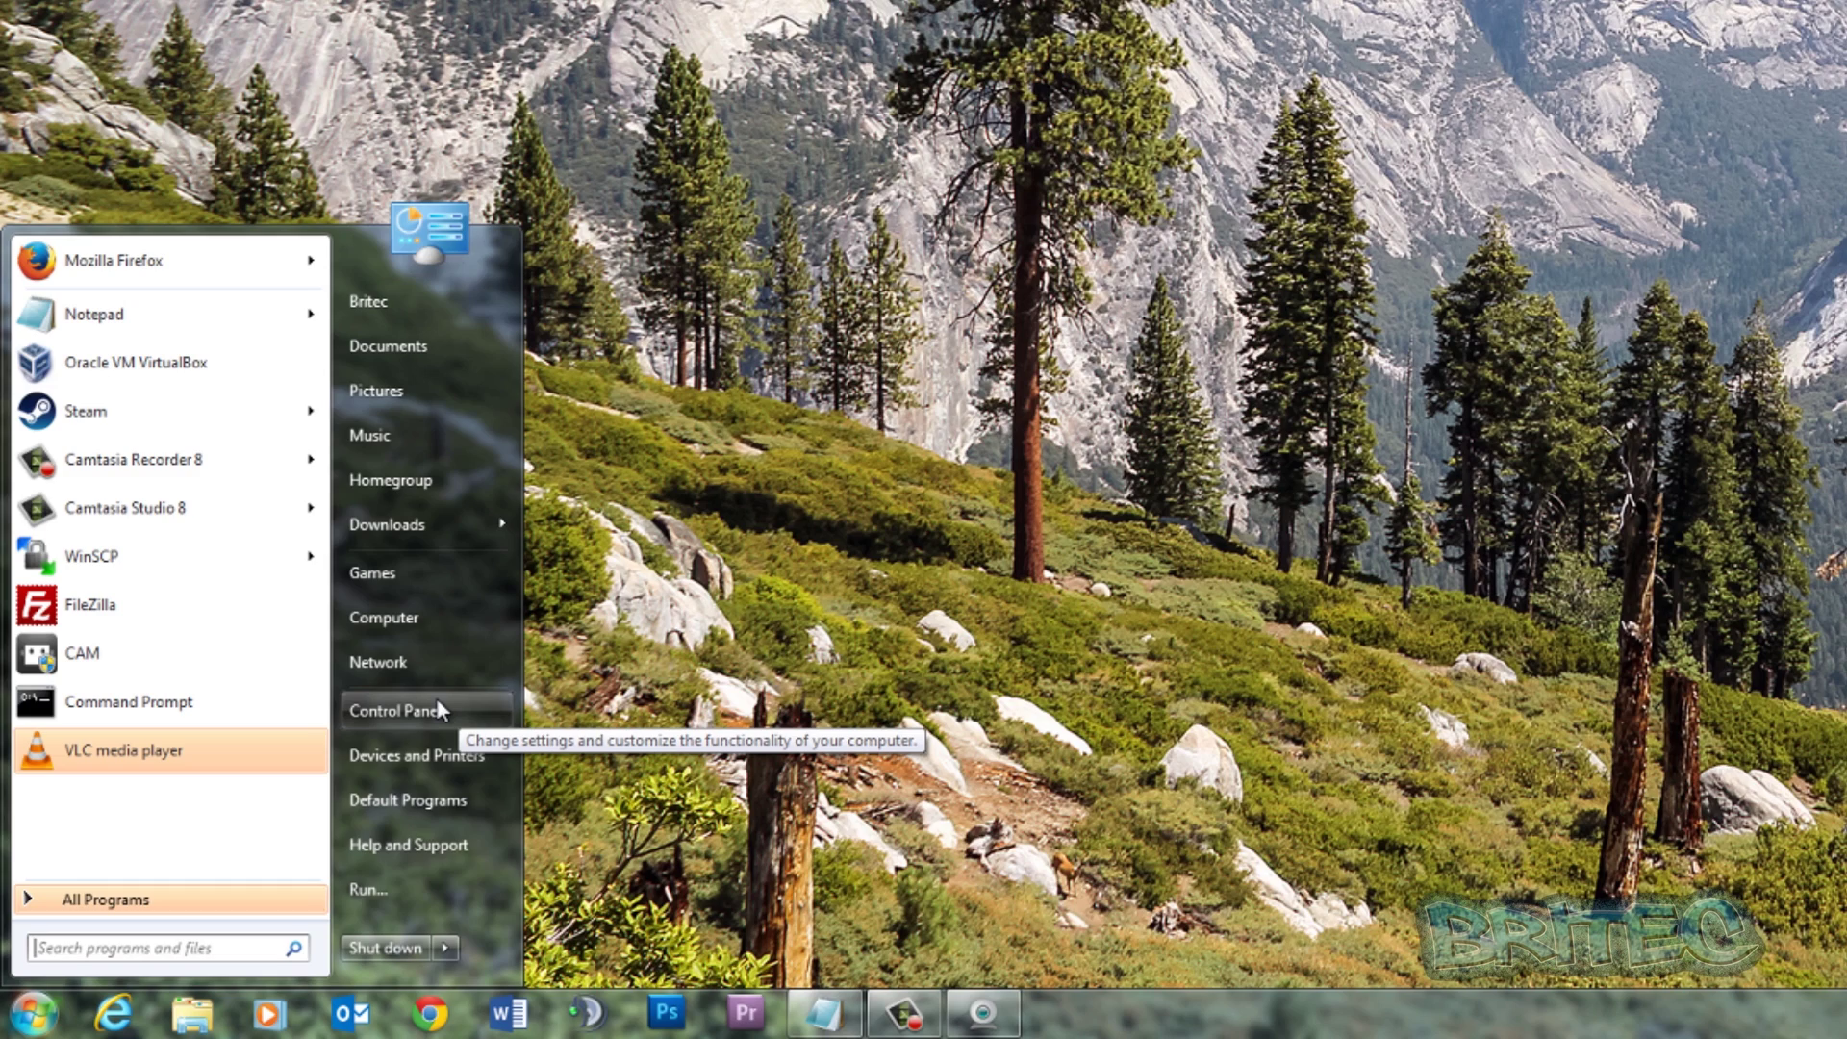
{"action": "left_click", "coordinate": [459, 707]}
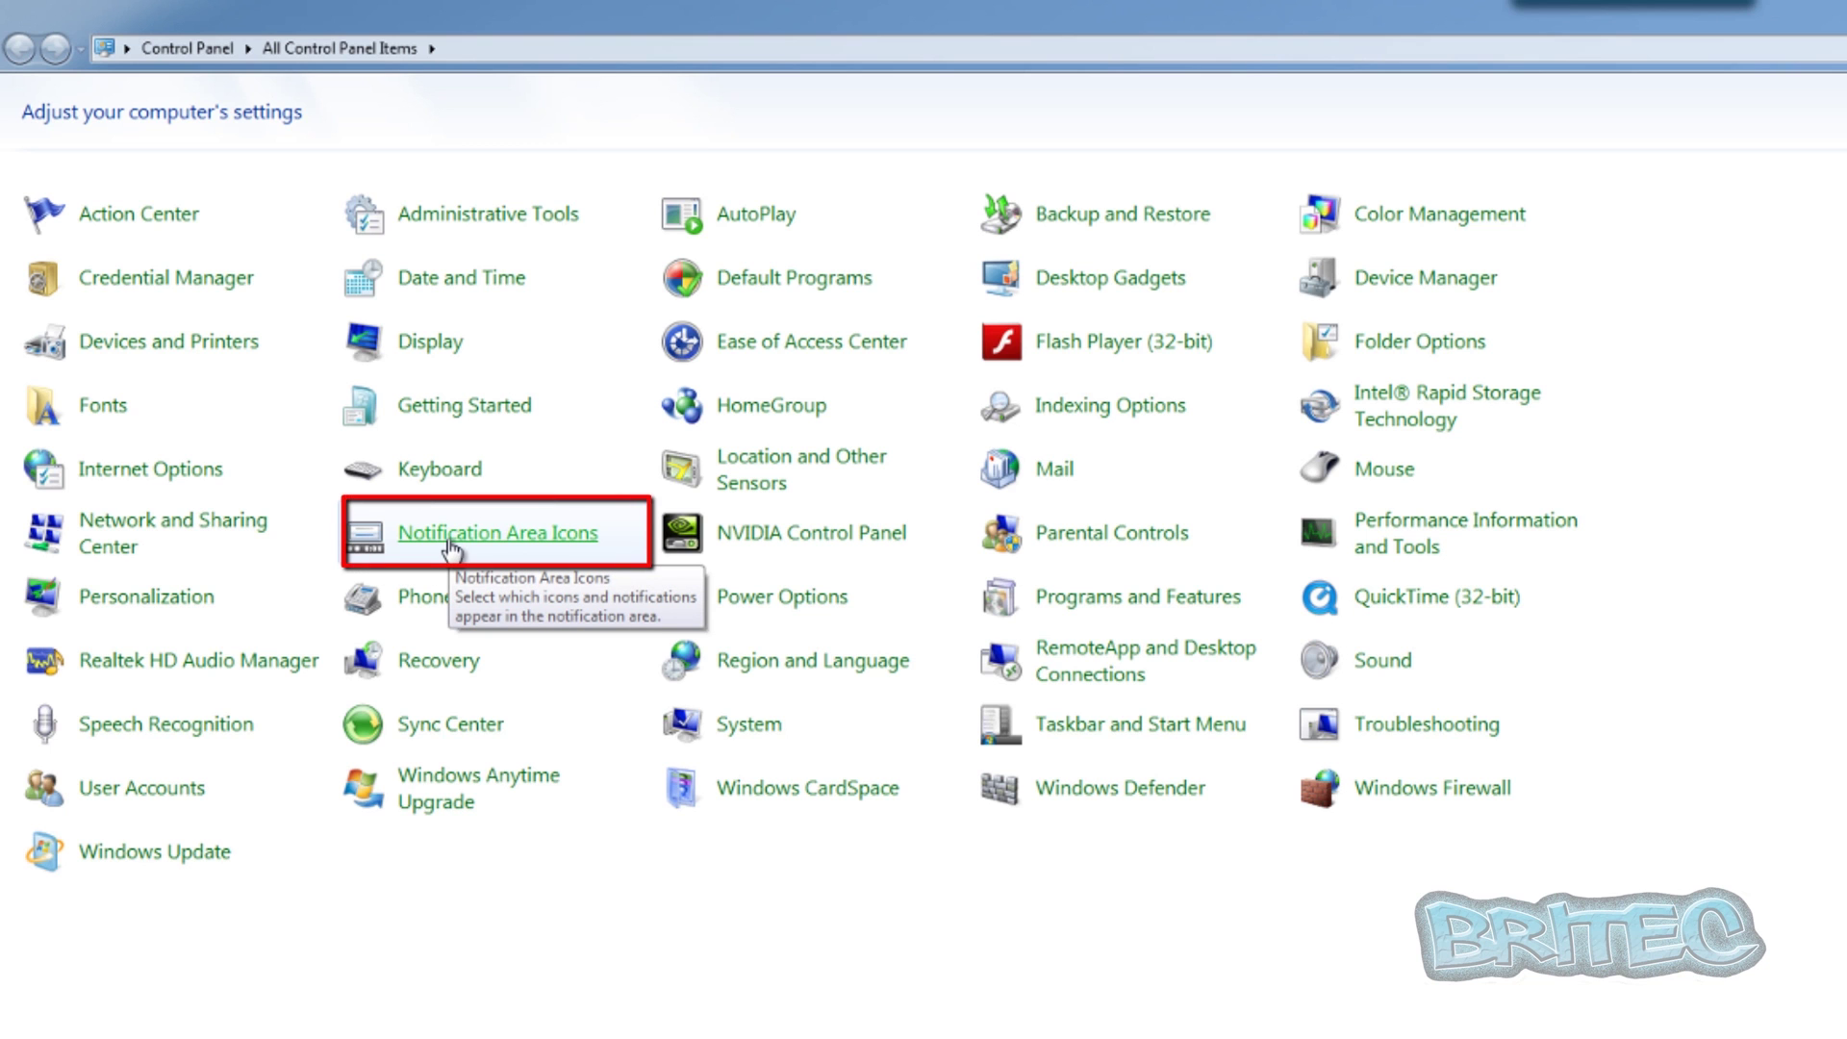
{"action": "left_click", "coordinate": [536, 543]}
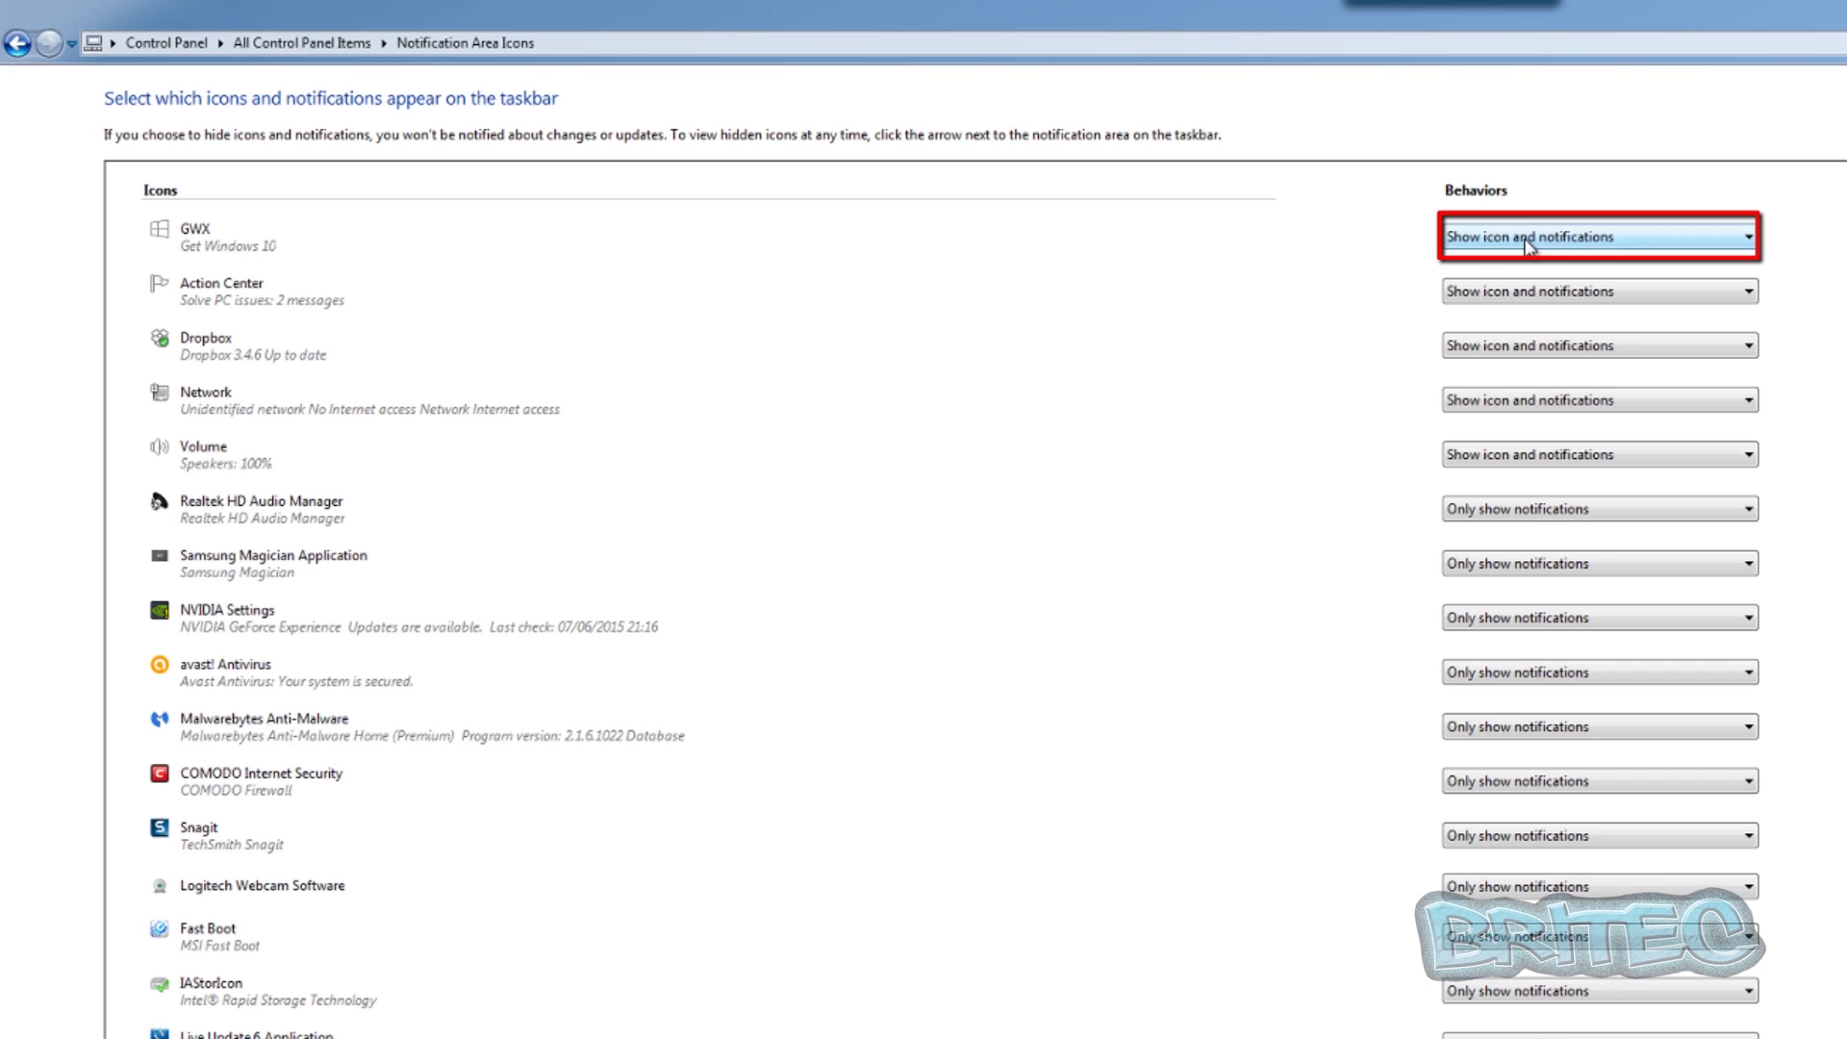
{"action": "left_click", "coordinate": [1749, 236]}
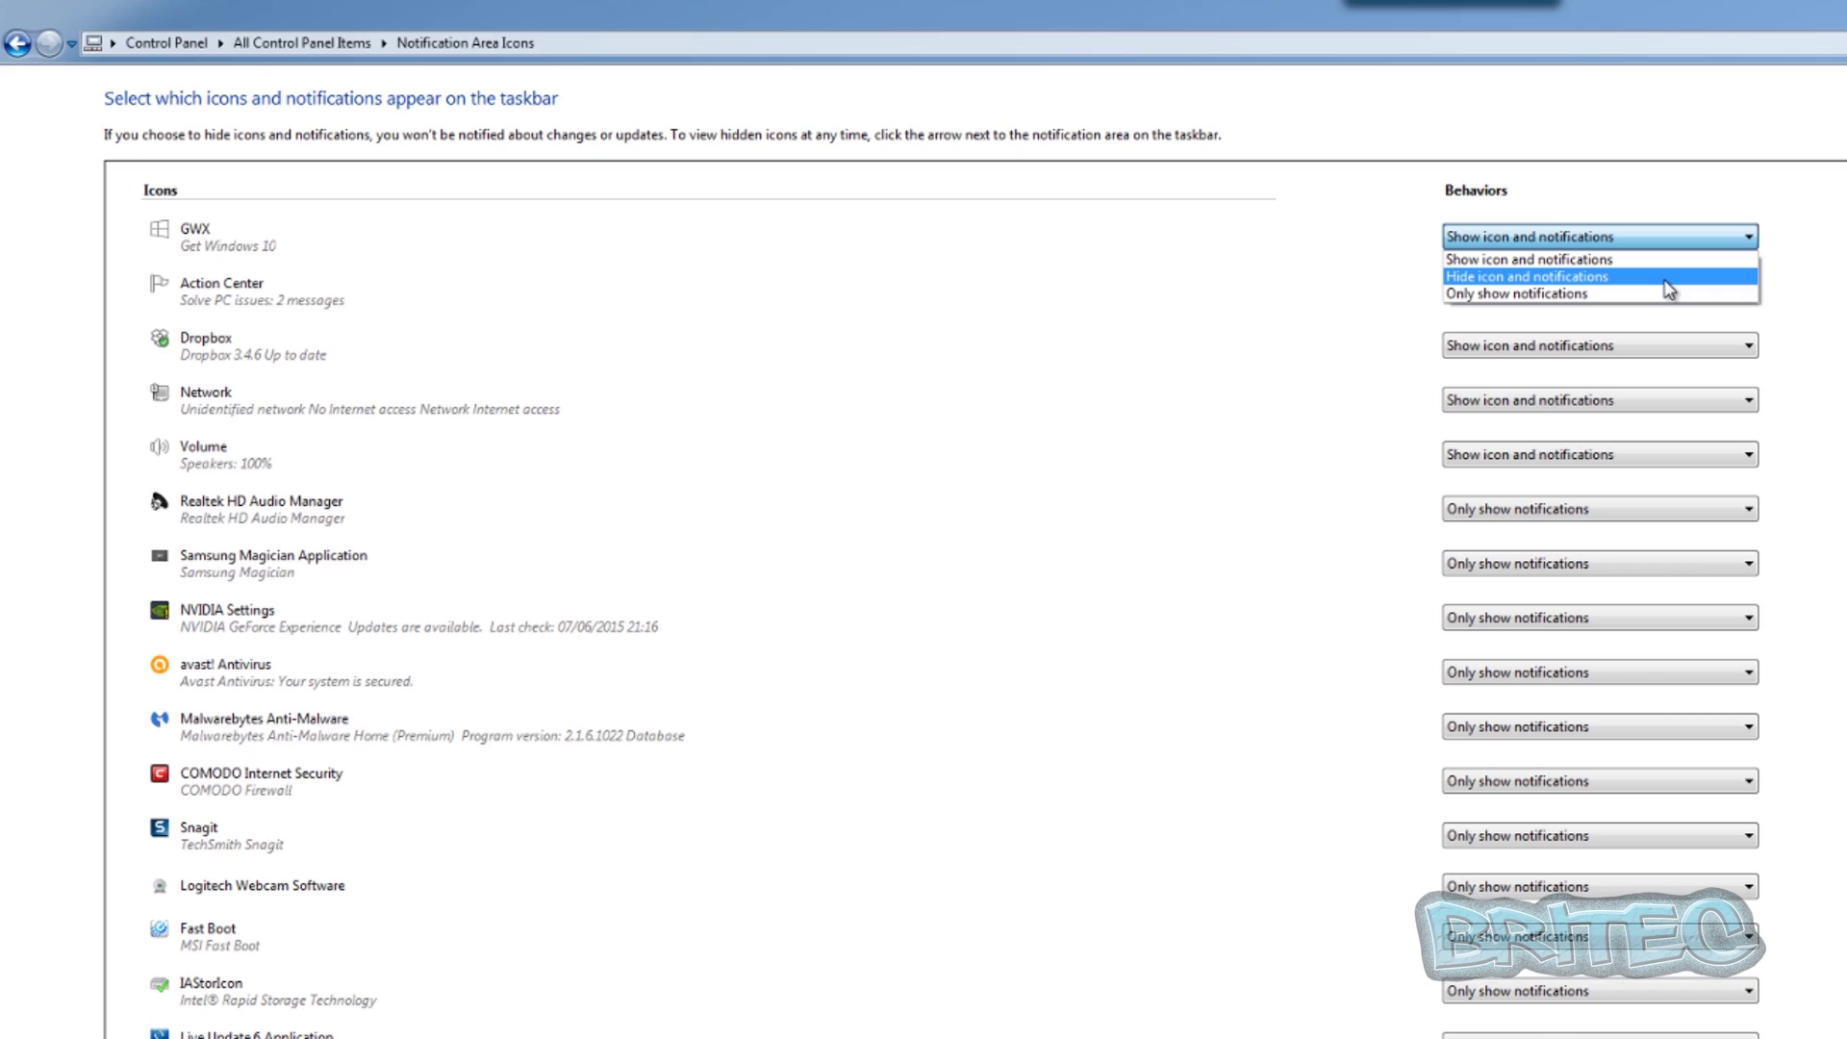
{"action": "left_click", "coordinate": [1395, 291]}
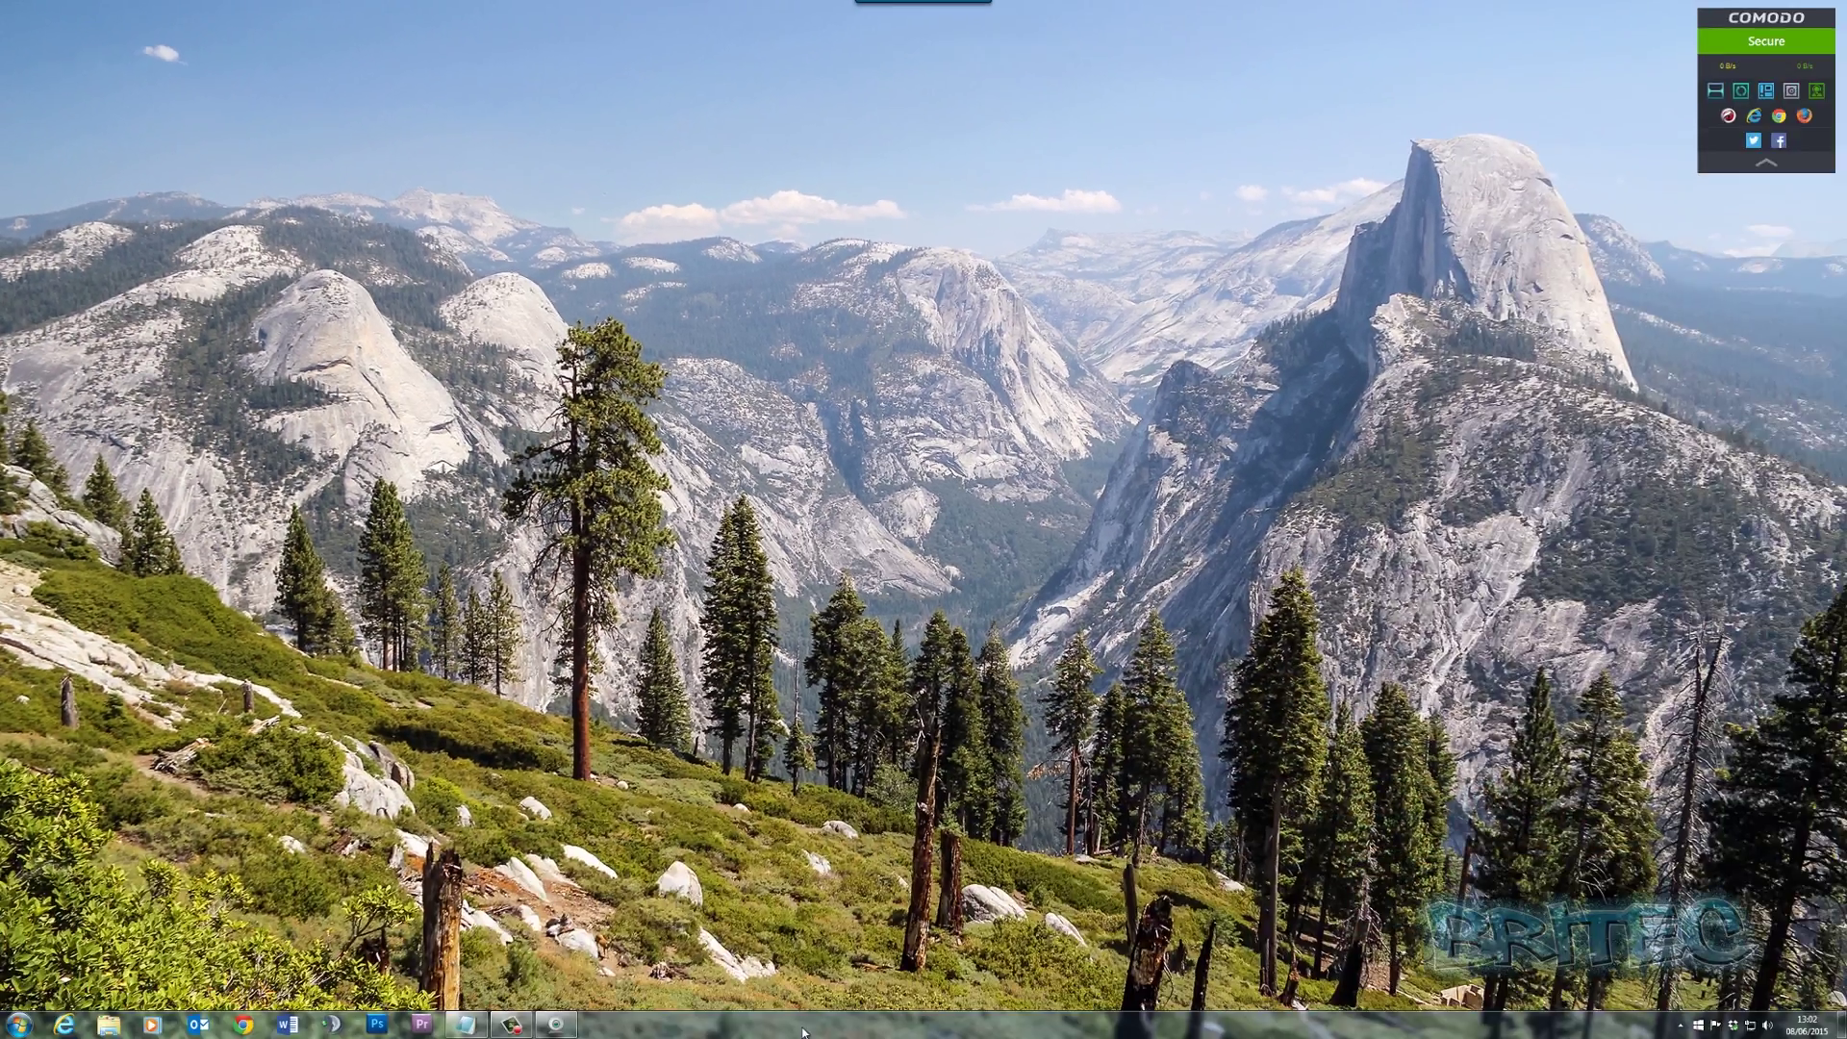
Step: Start Task Manager from the taskbar and bring up the context menu for the GWX.exe process
{"action": "right_click", "coordinate": [813, 1028]}
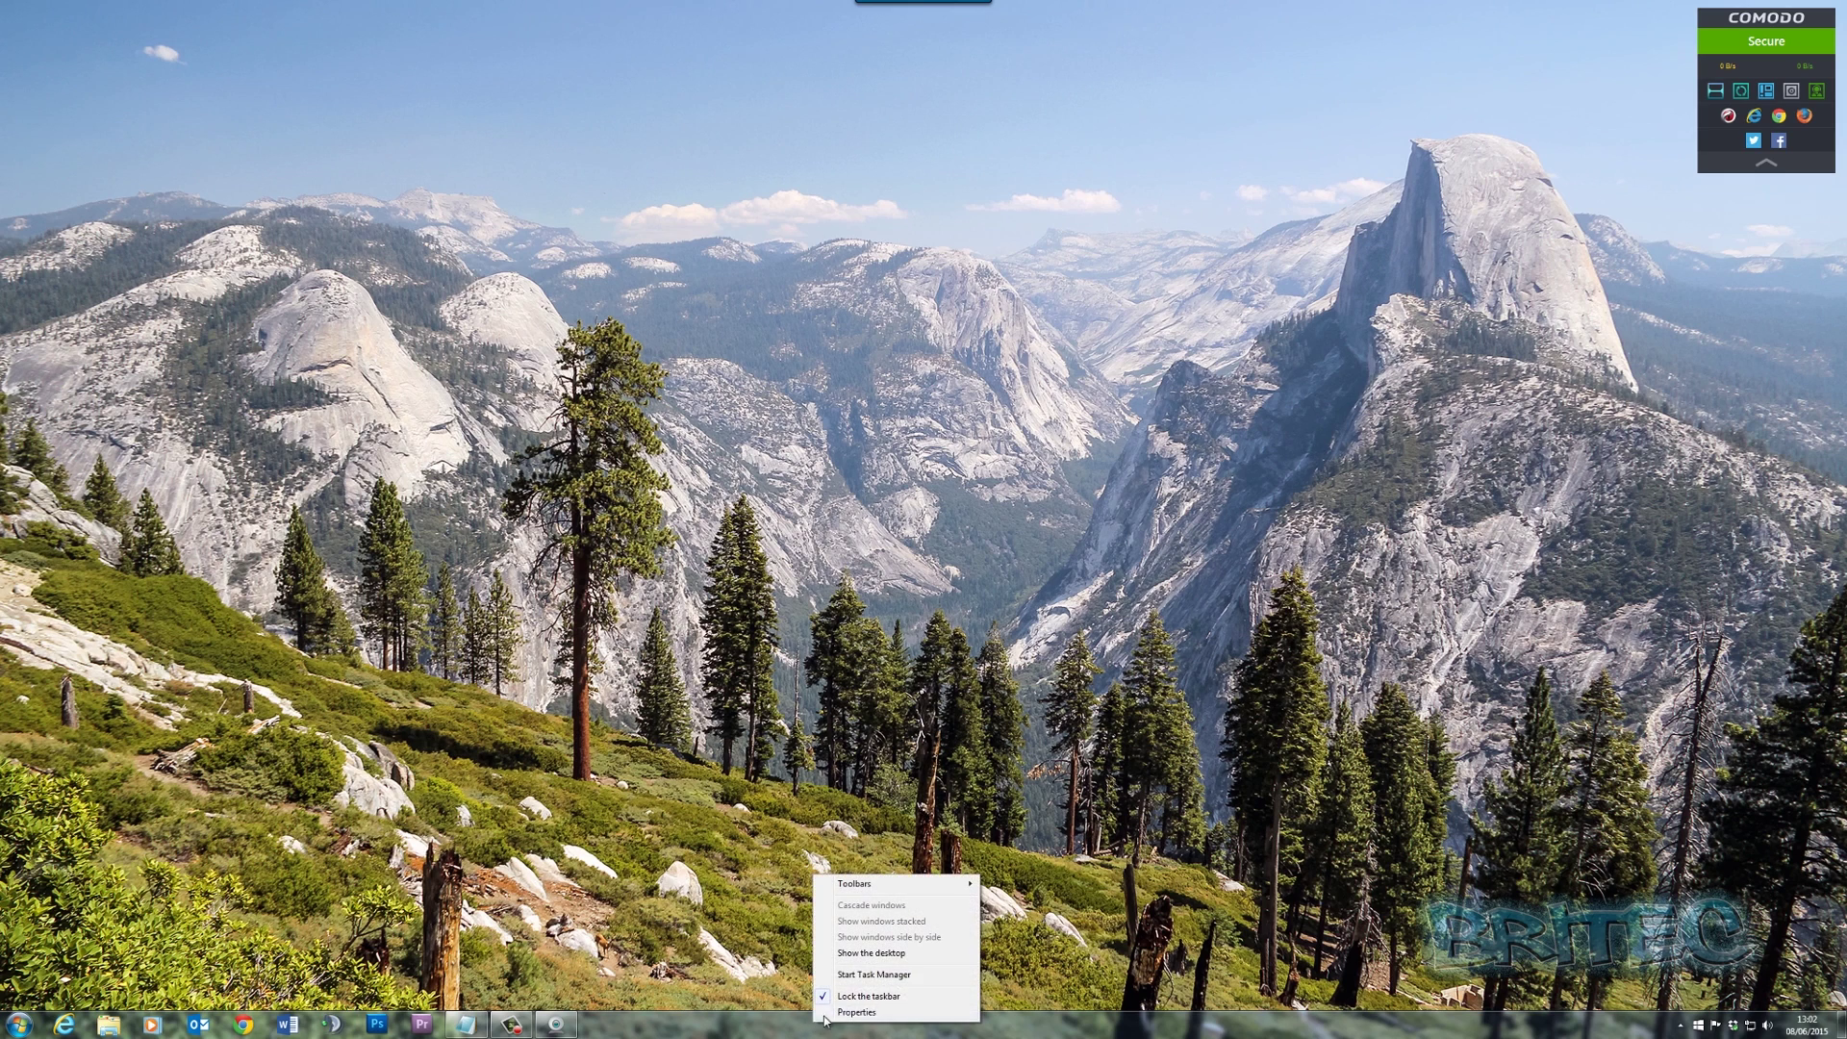
{"action": "left_click", "coordinate": [856, 974]}
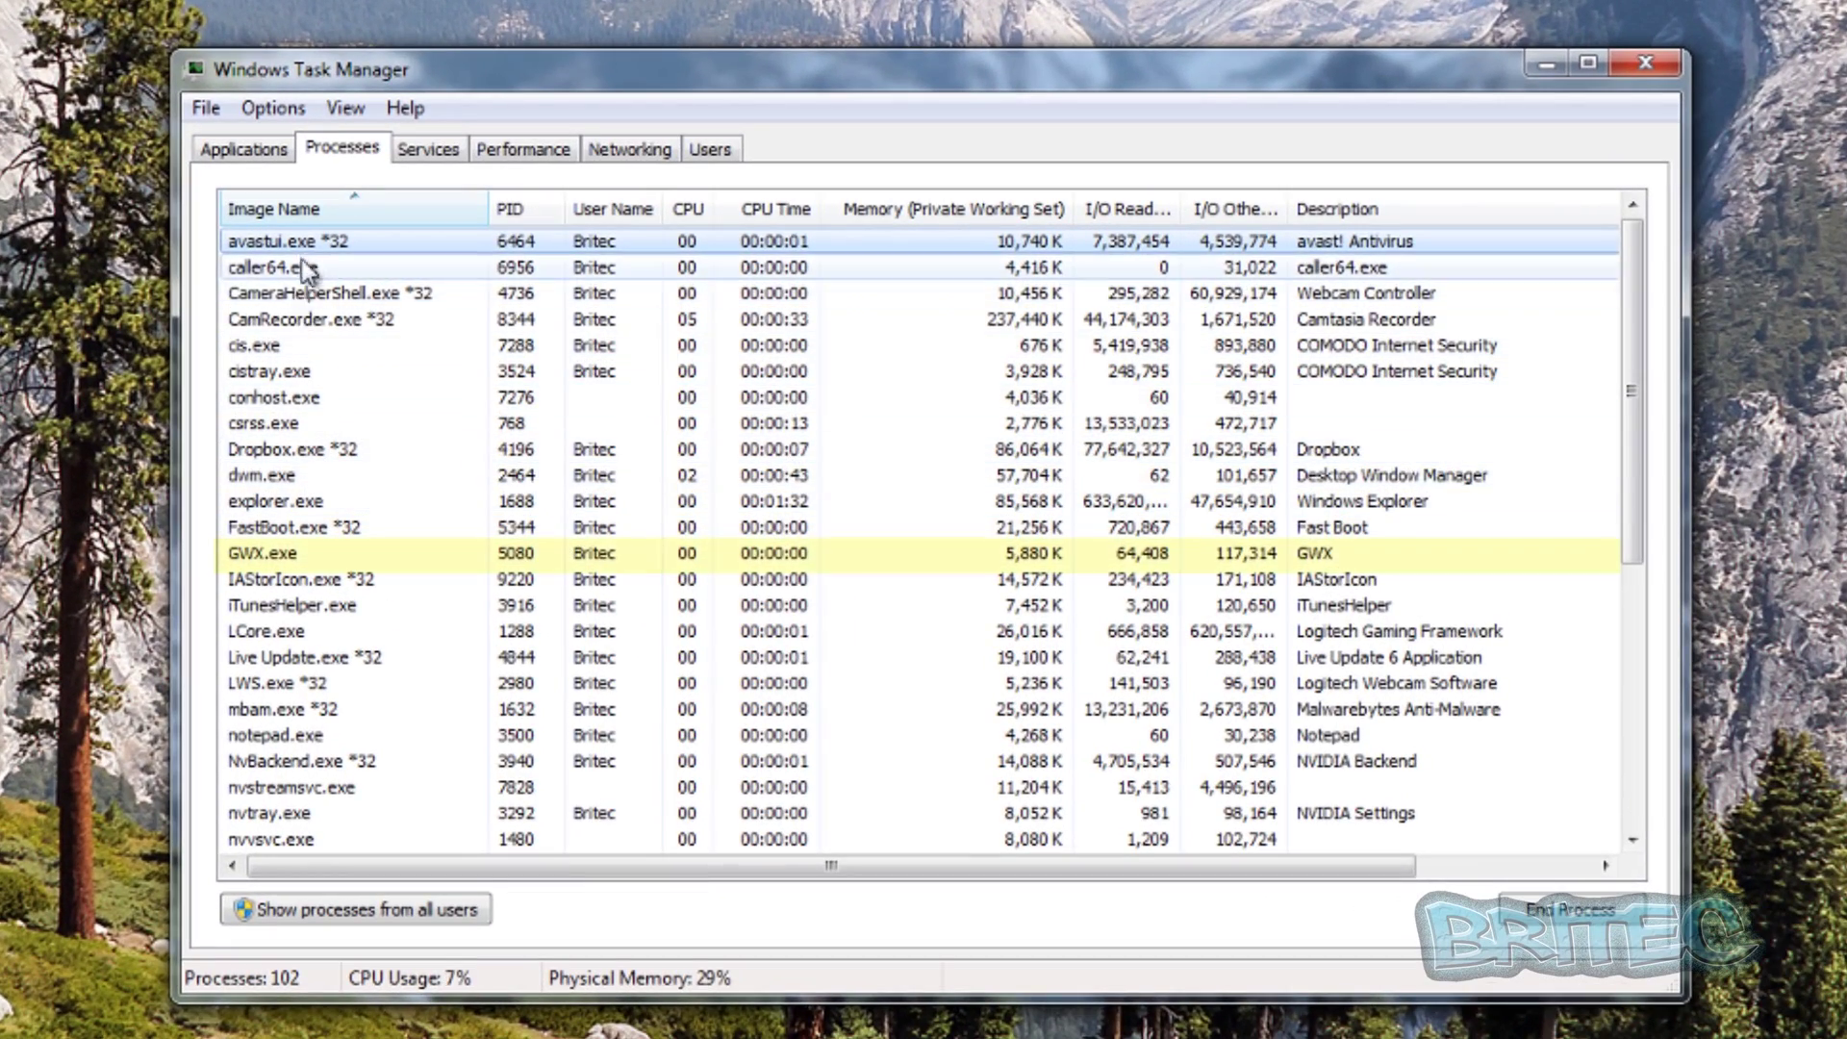
{"action": "left_click", "coordinate": [238, 556]}
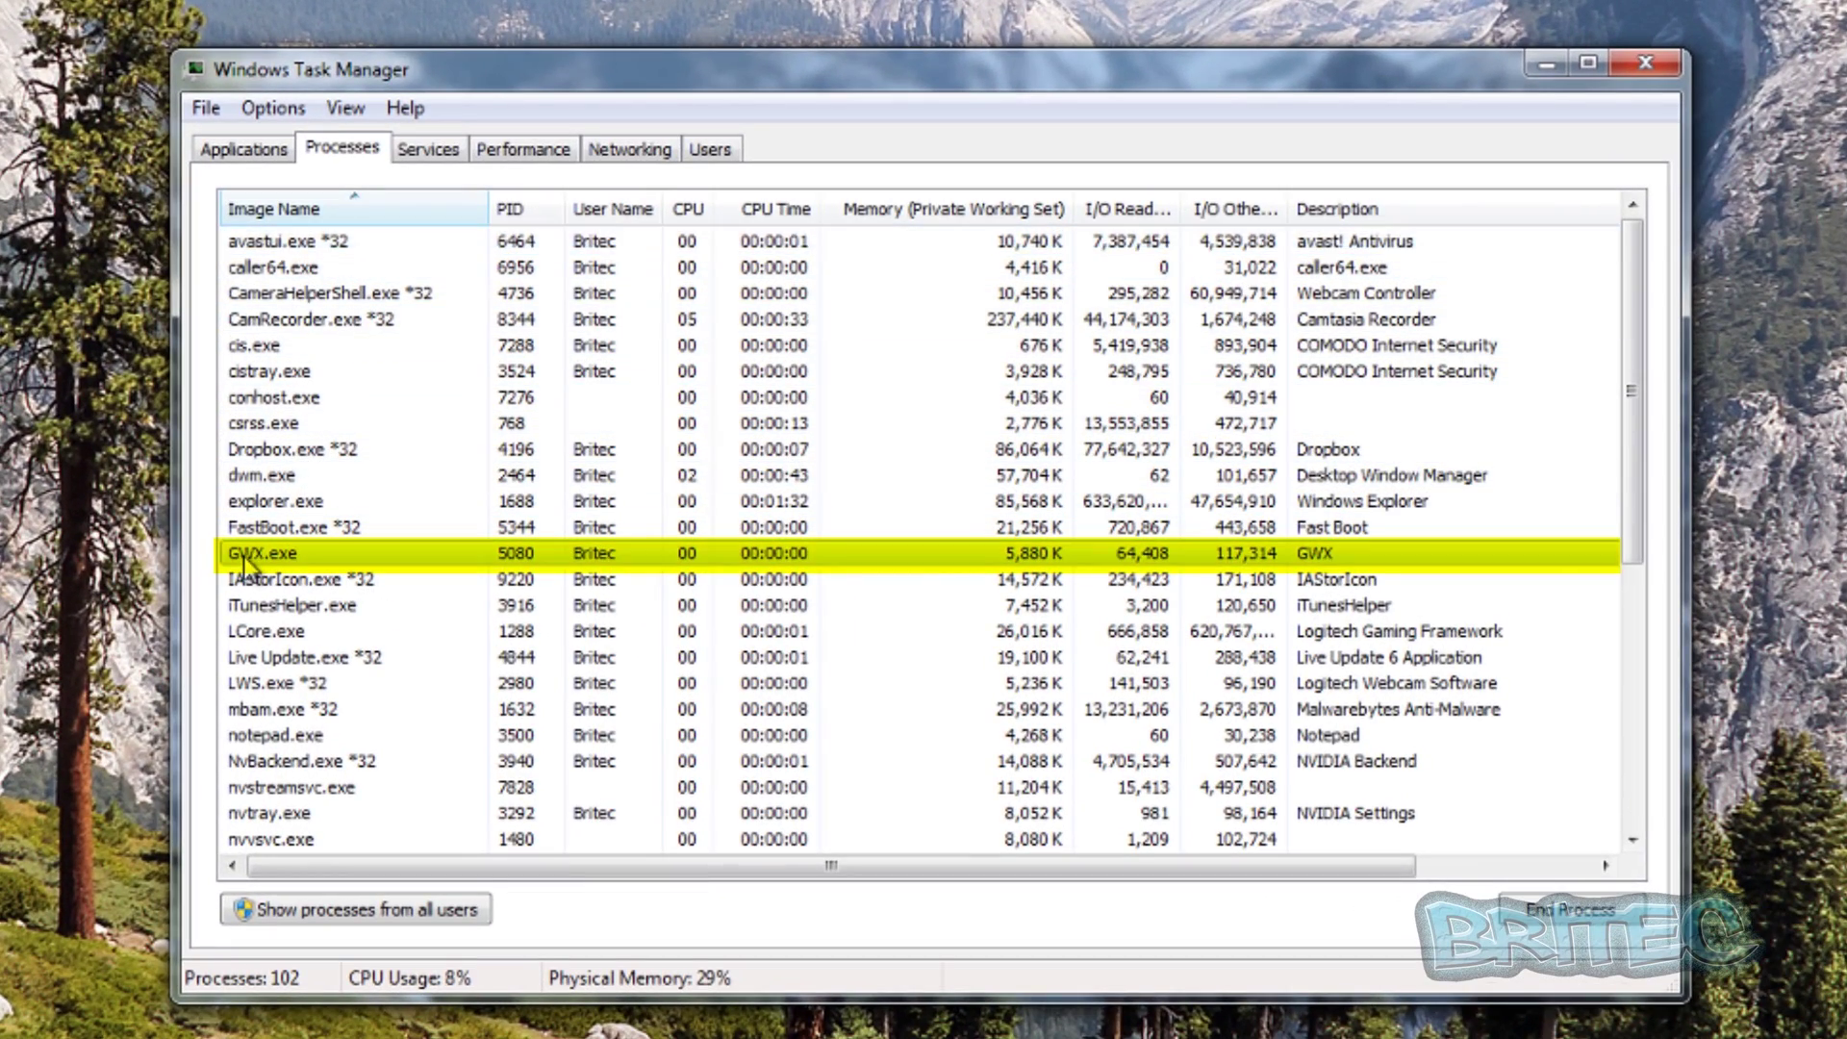
{"action": "right_click", "coordinate": [333, 567]}
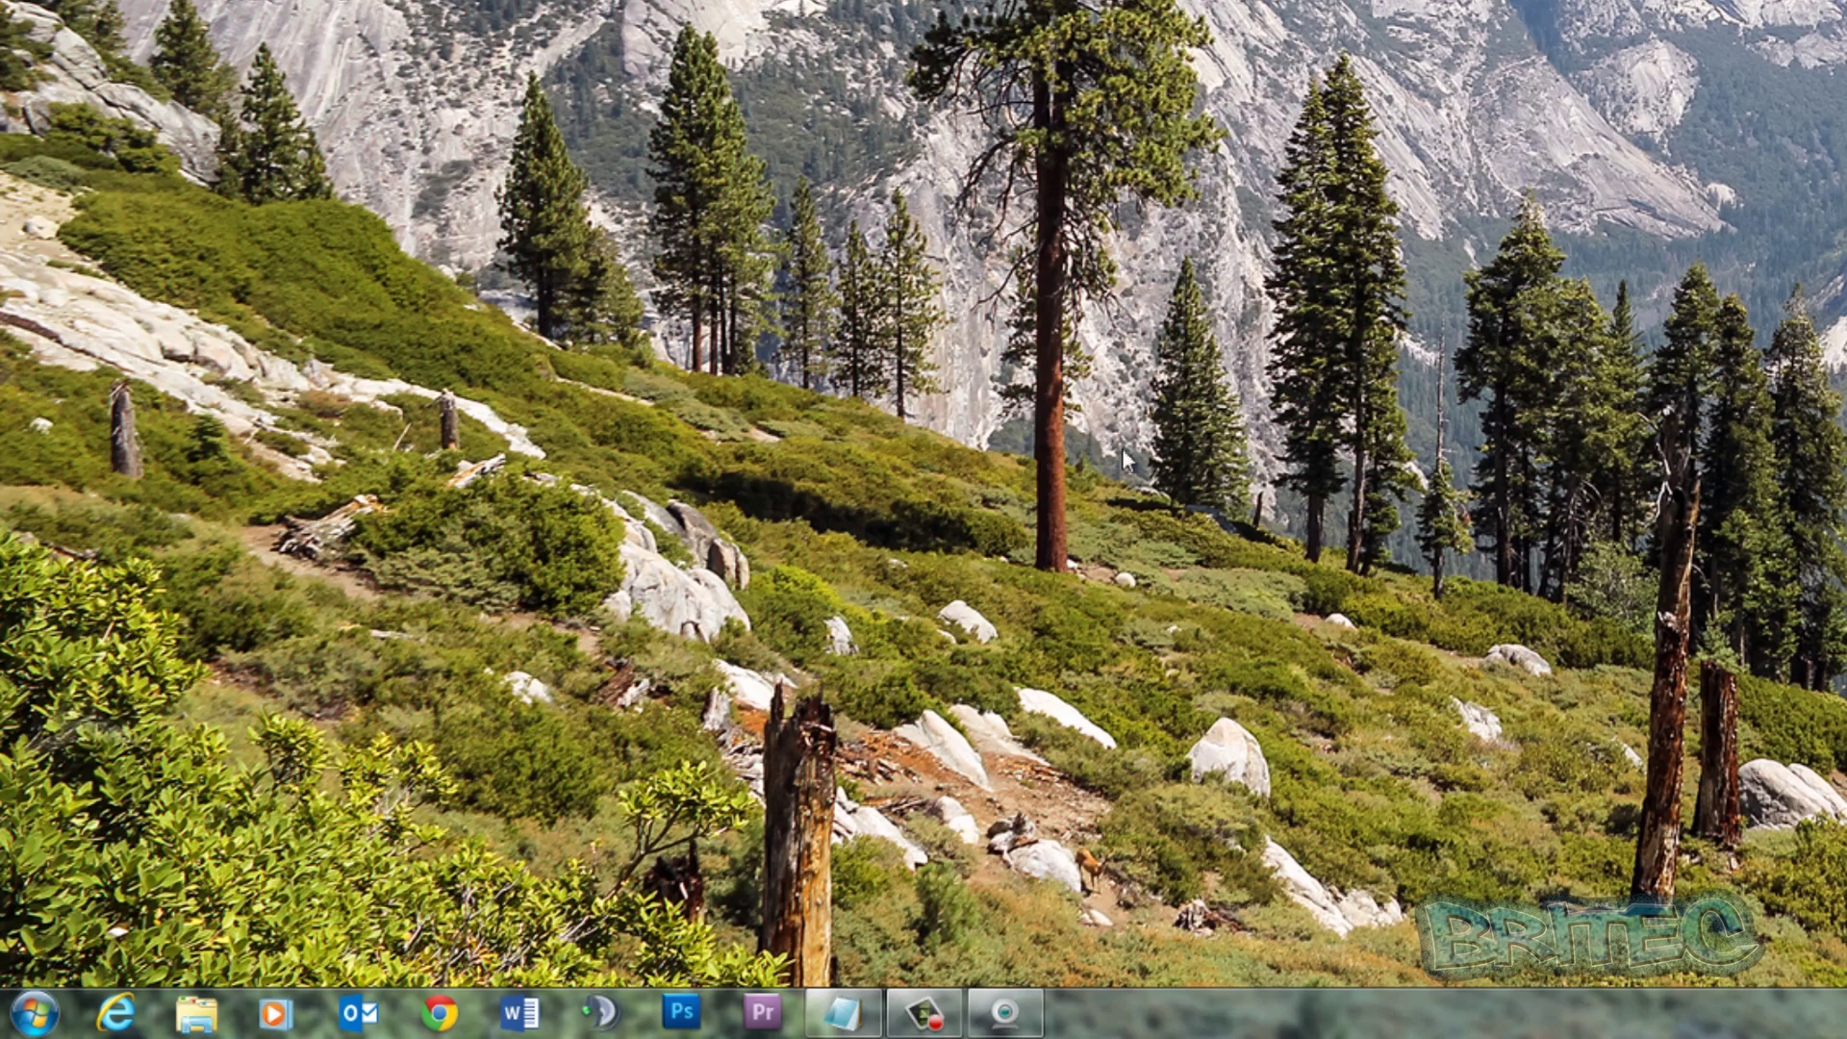
Step: Show installed updates from Control Panel's Programs and Features, widening the Name column
{"action": "left_click", "coordinate": [34, 1012]}
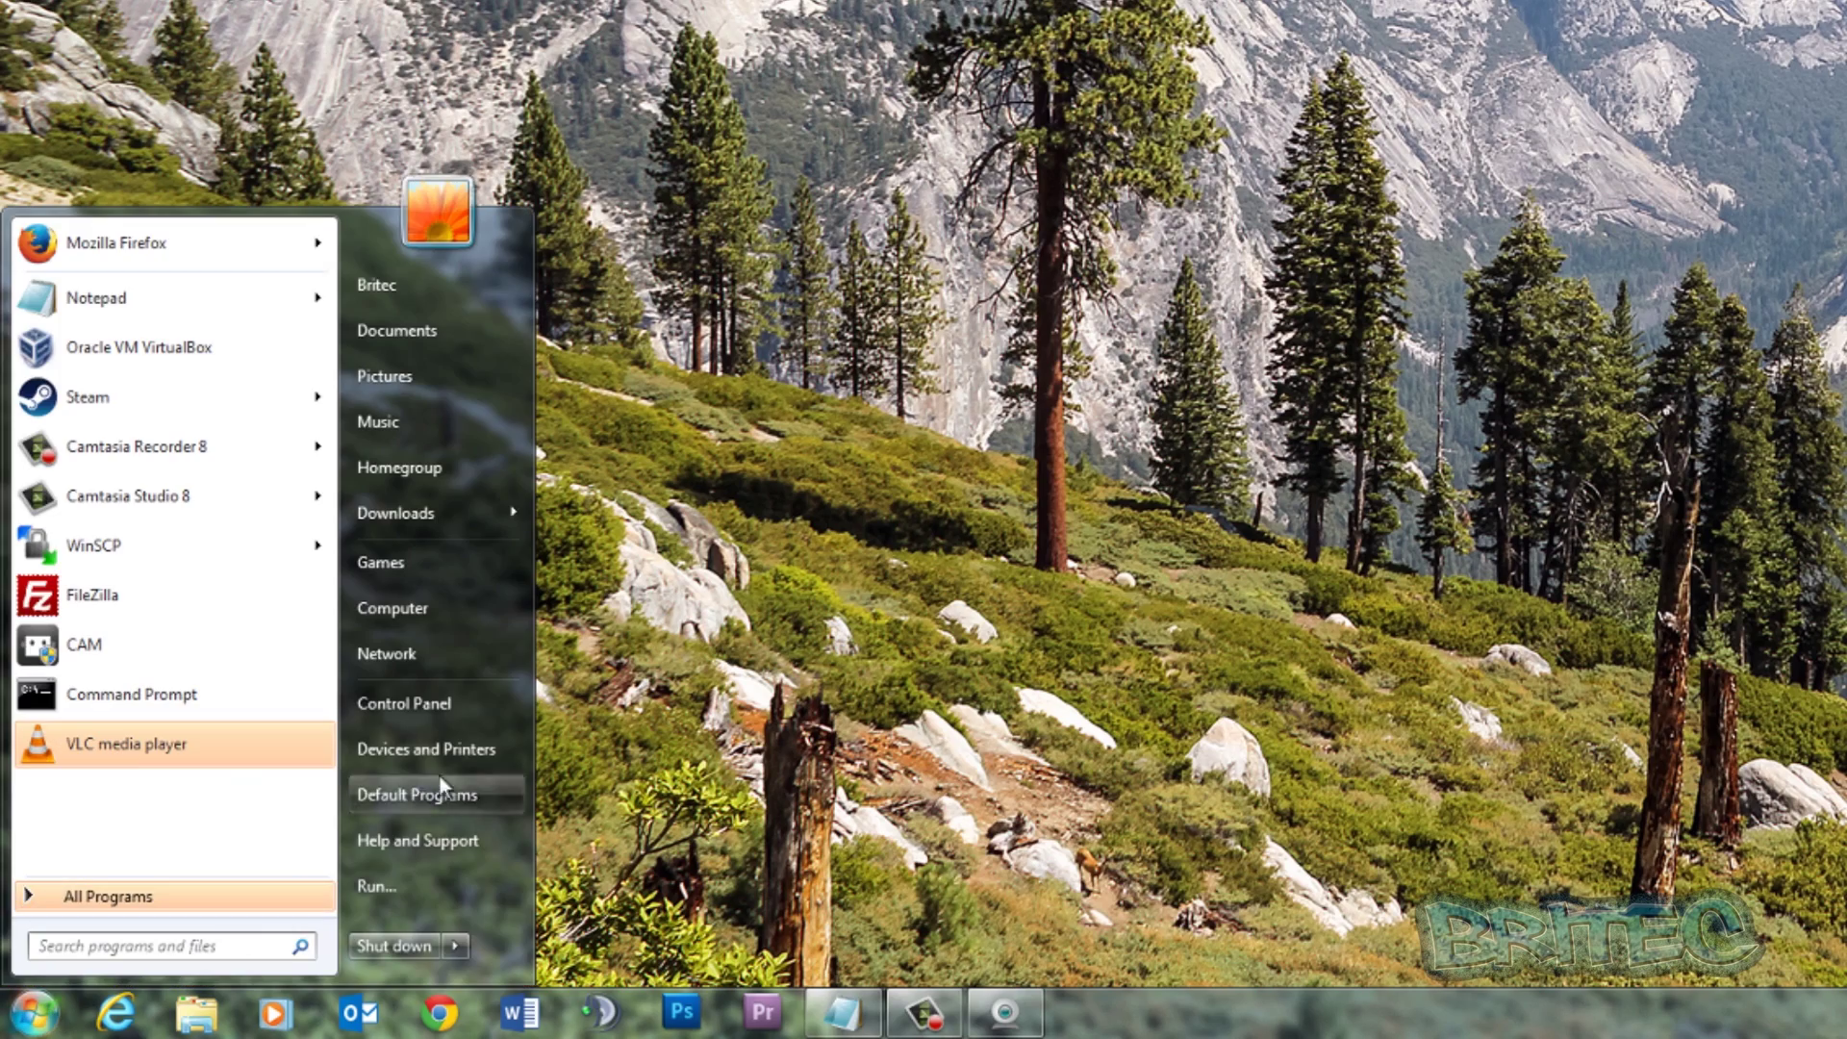
{"action": "left_click", "coordinate": [447, 703]}
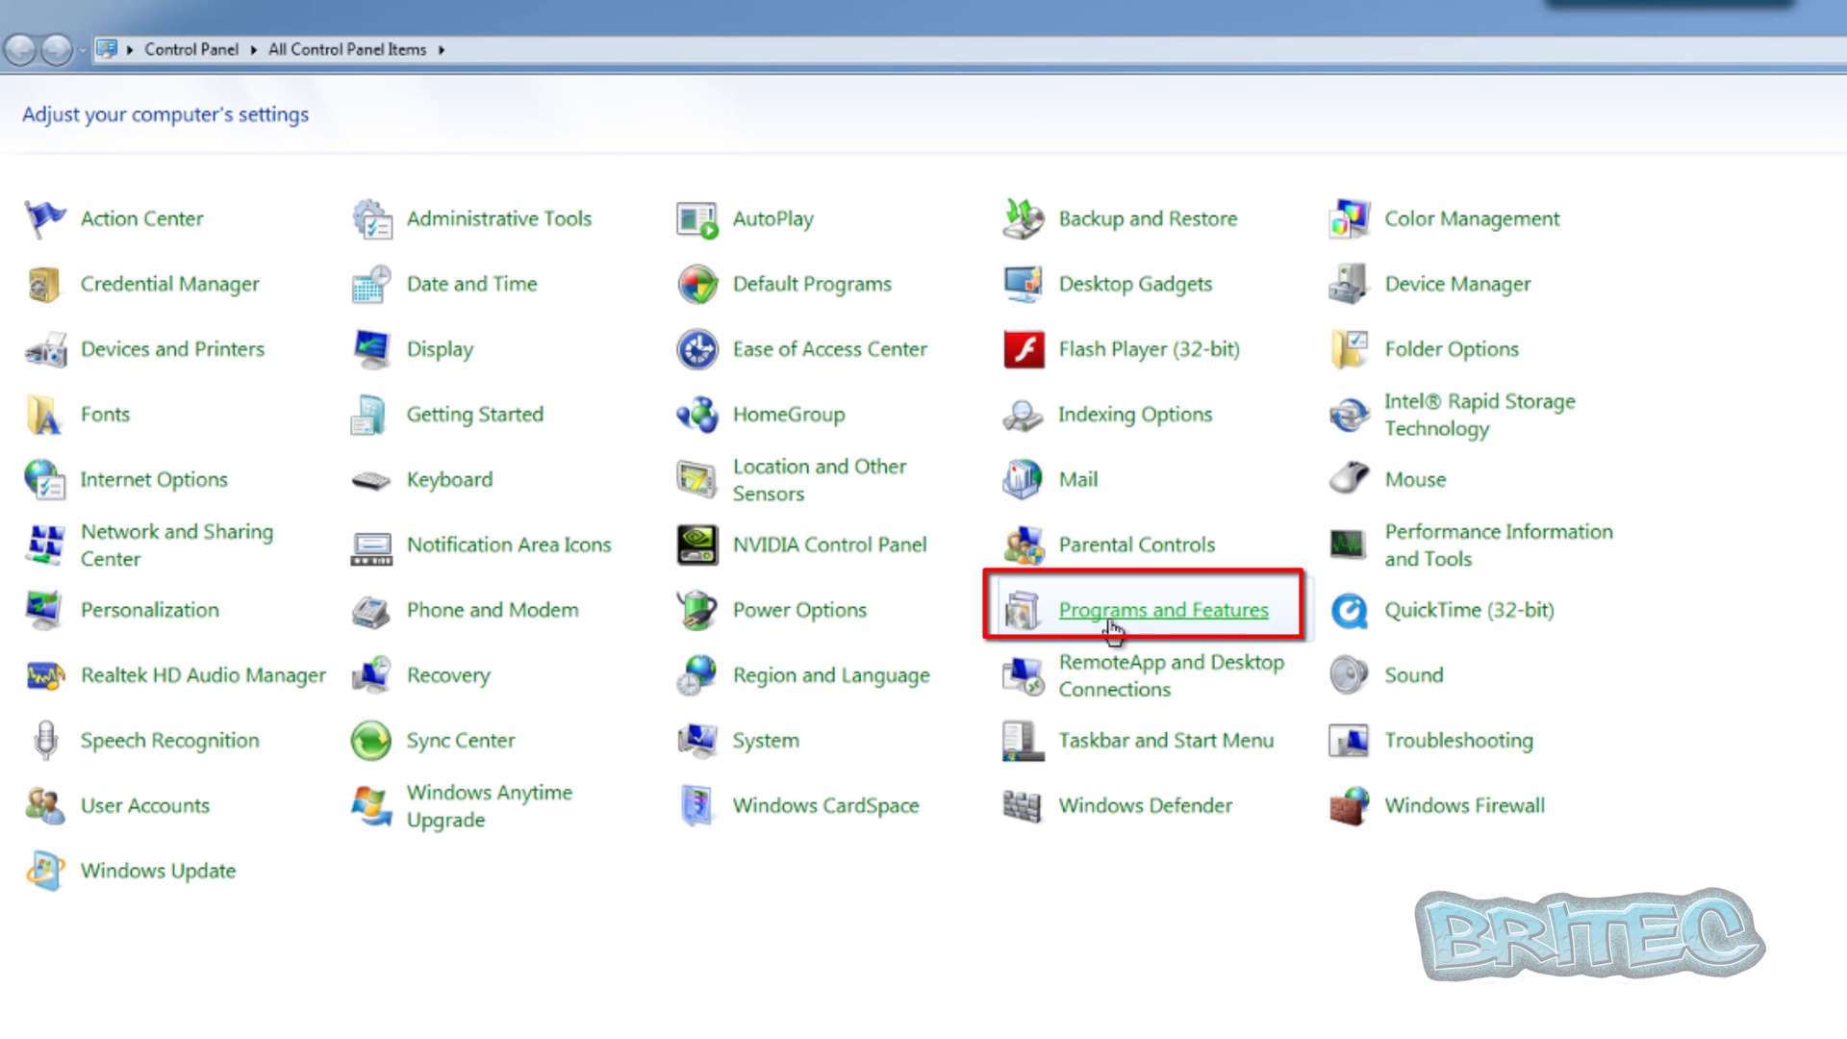
{"action": "left_click", "coordinate": [1211, 622]}
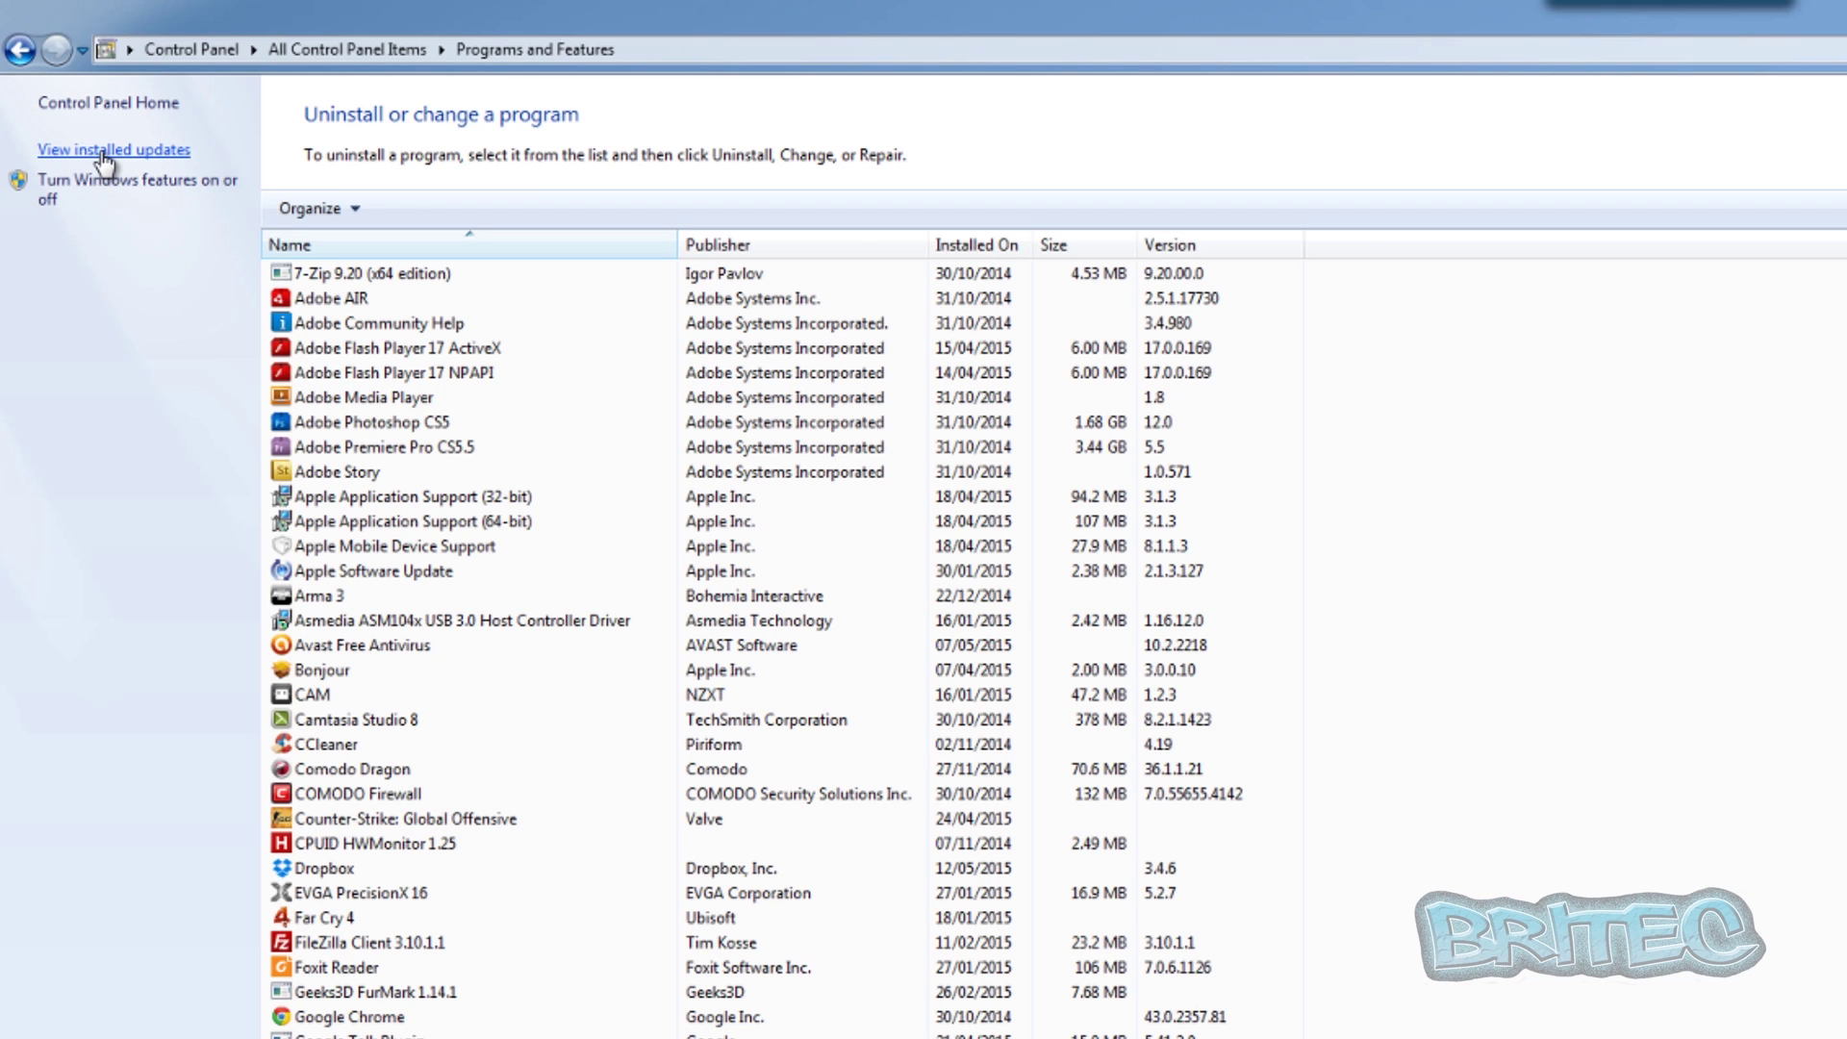
{"action": "left_click", "coordinate": [106, 151]}
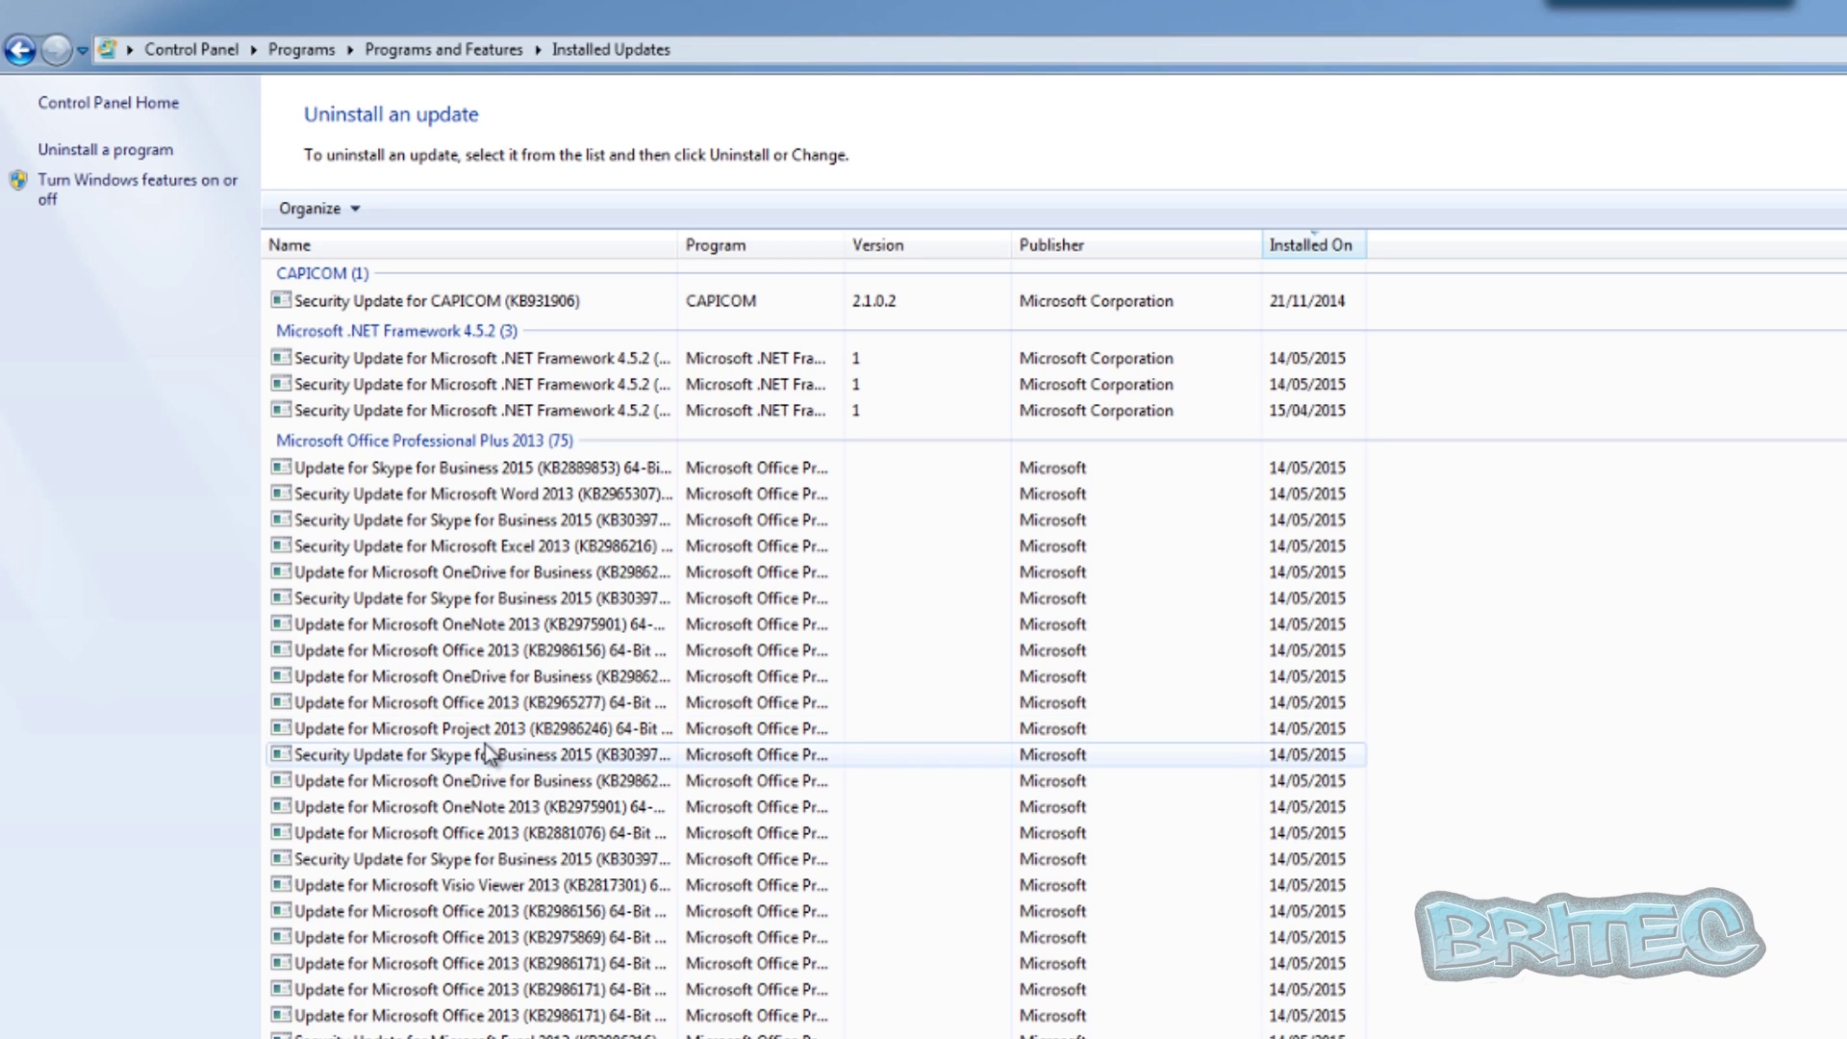
{"action": "double_click", "coordinate": [677, 244]}
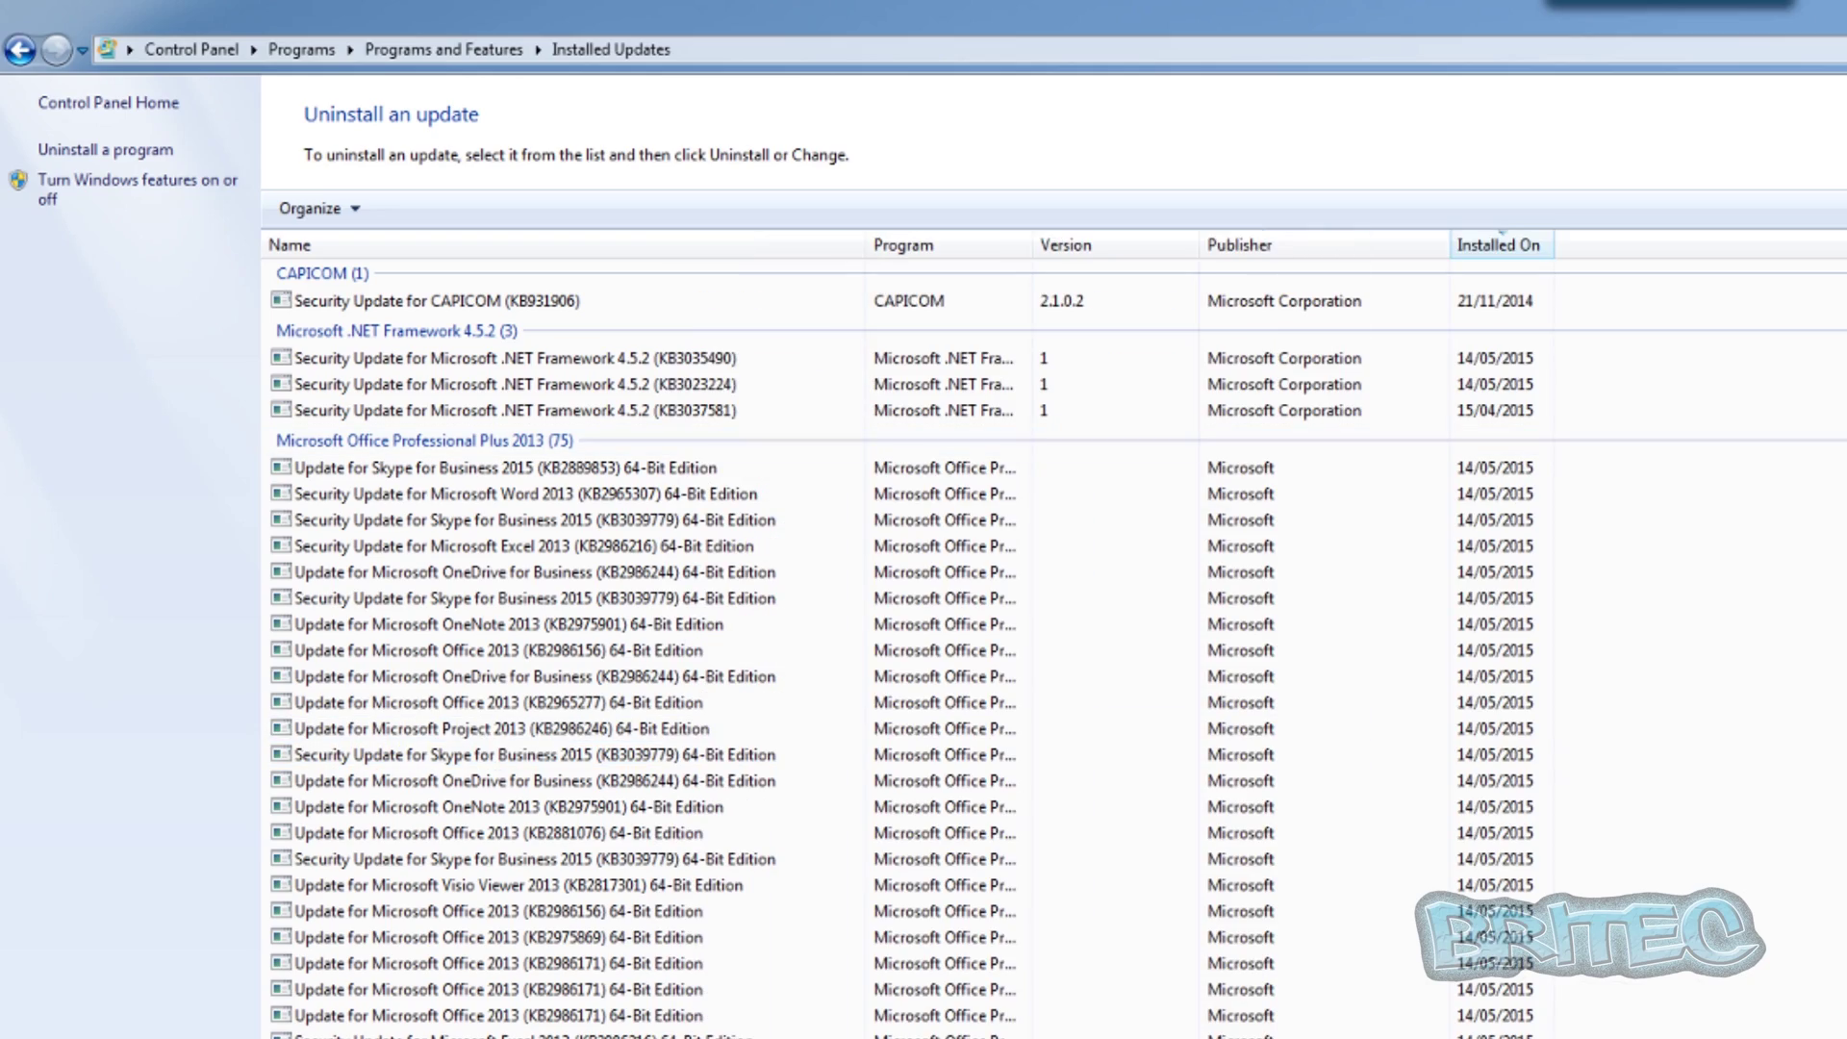
Step: Scroll to the Microsoft Windows group and select Update for Microsoft Windows (KB3035583)
{"action": "scroll", "coordinate": [1053, 650], "scroll_direction": "down", "scroll_amount": 15}
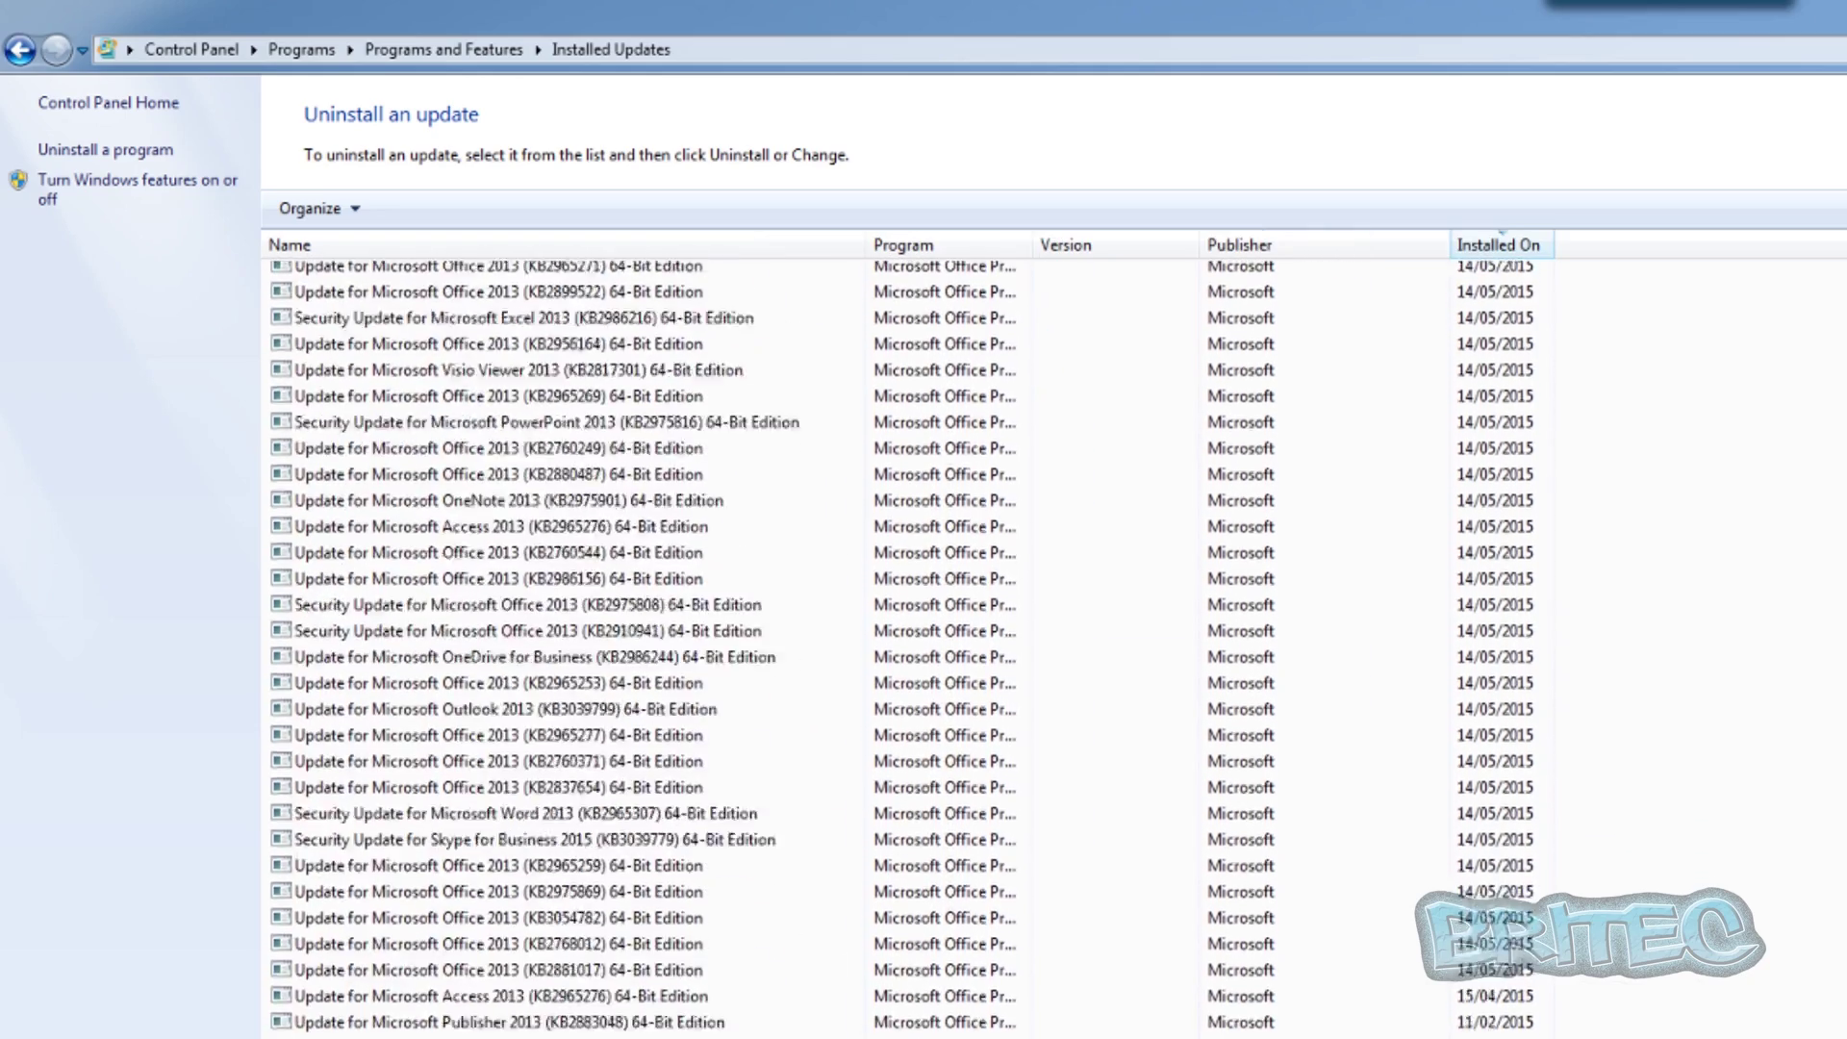
{"action": "scroll", "coordinate": [1053, 649], "scroll_direction": "down", "scroll_amount": 10}
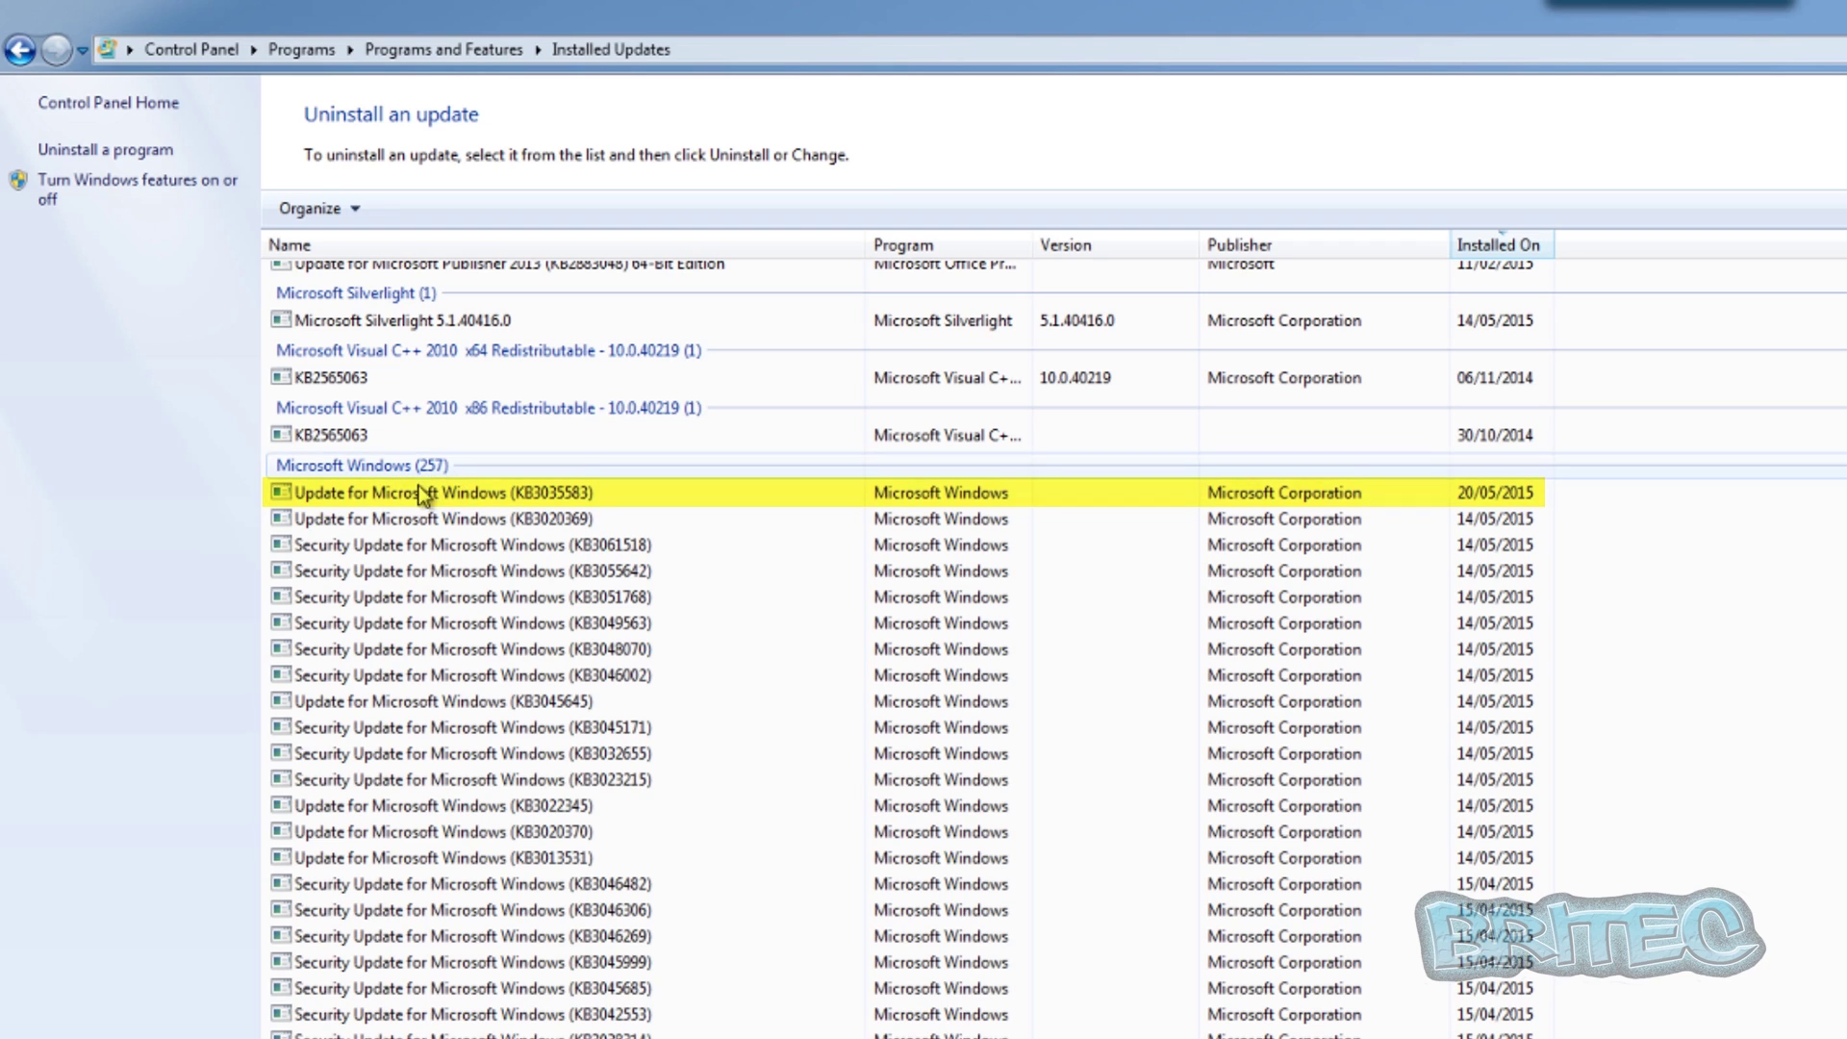
{"action": "left_click", "coordinate": [565, 496]}
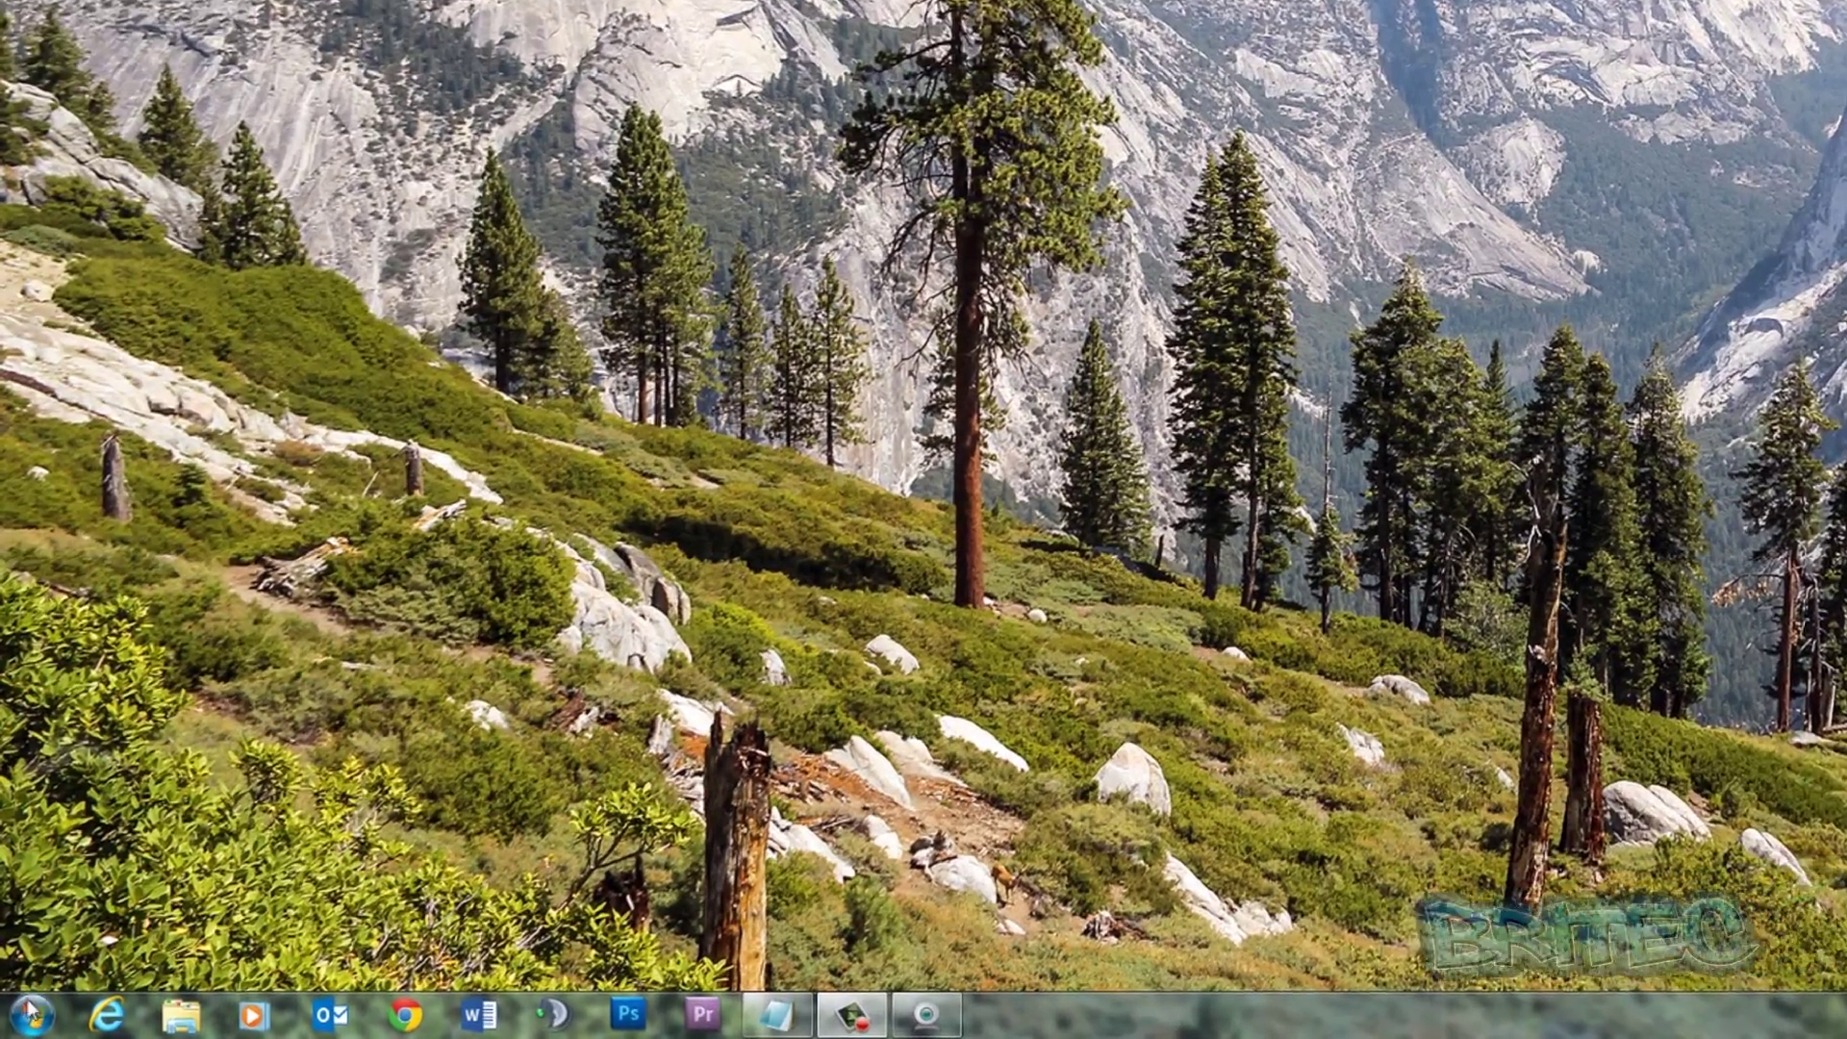
{"action": "key", "text": "super"}
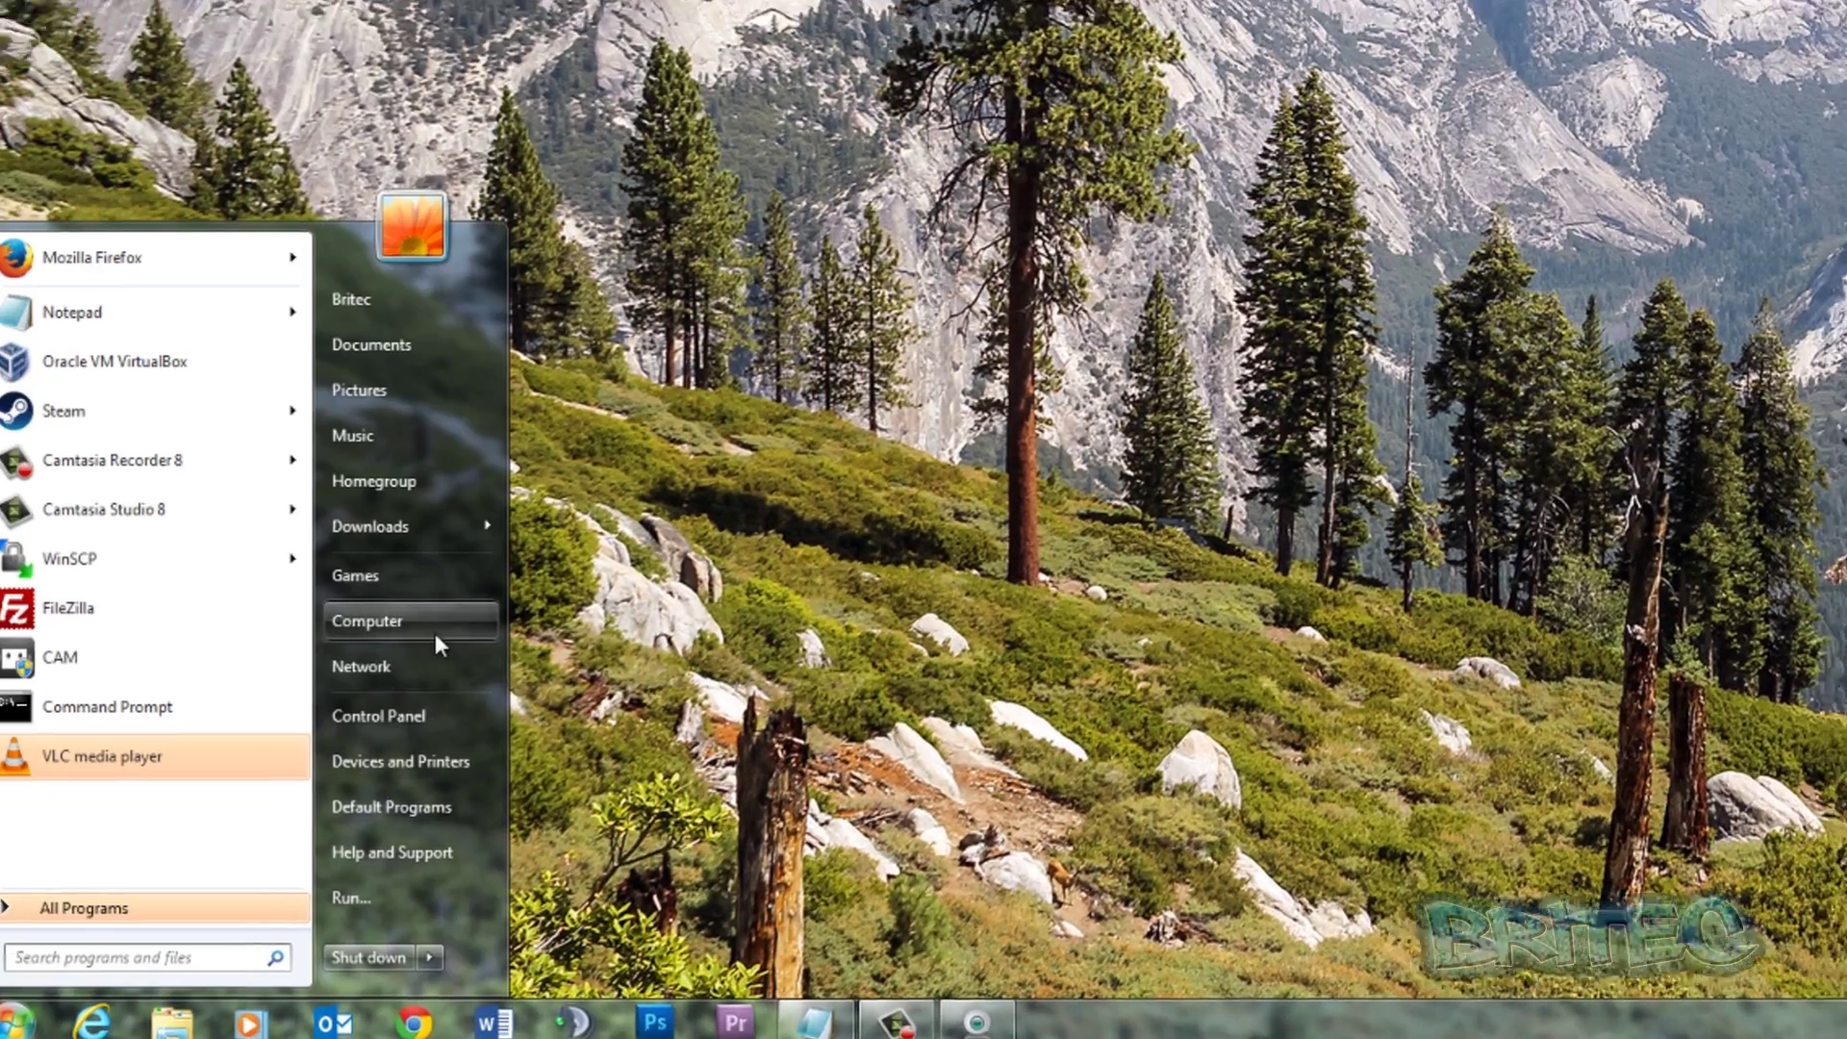
{"action": "left_click", "coordinate": [435, 635]}
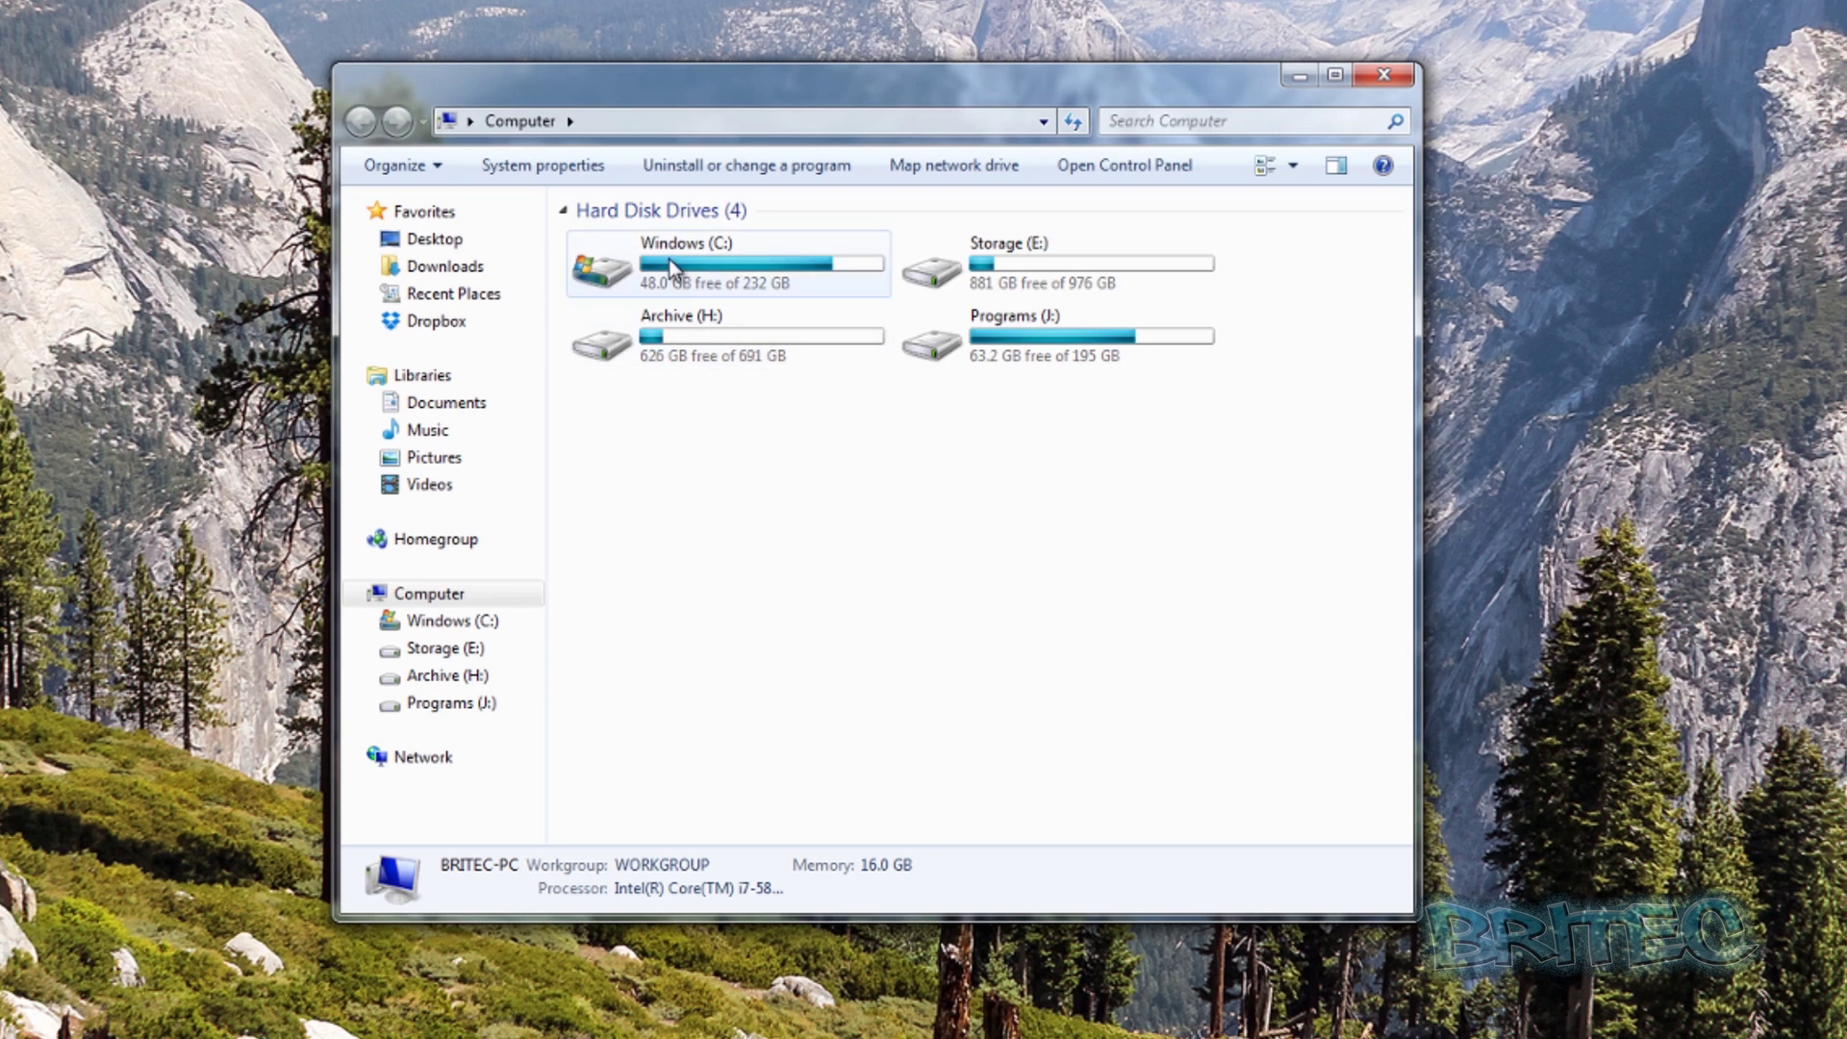
{"action": "double_click", "coordinate": [667, 258]}
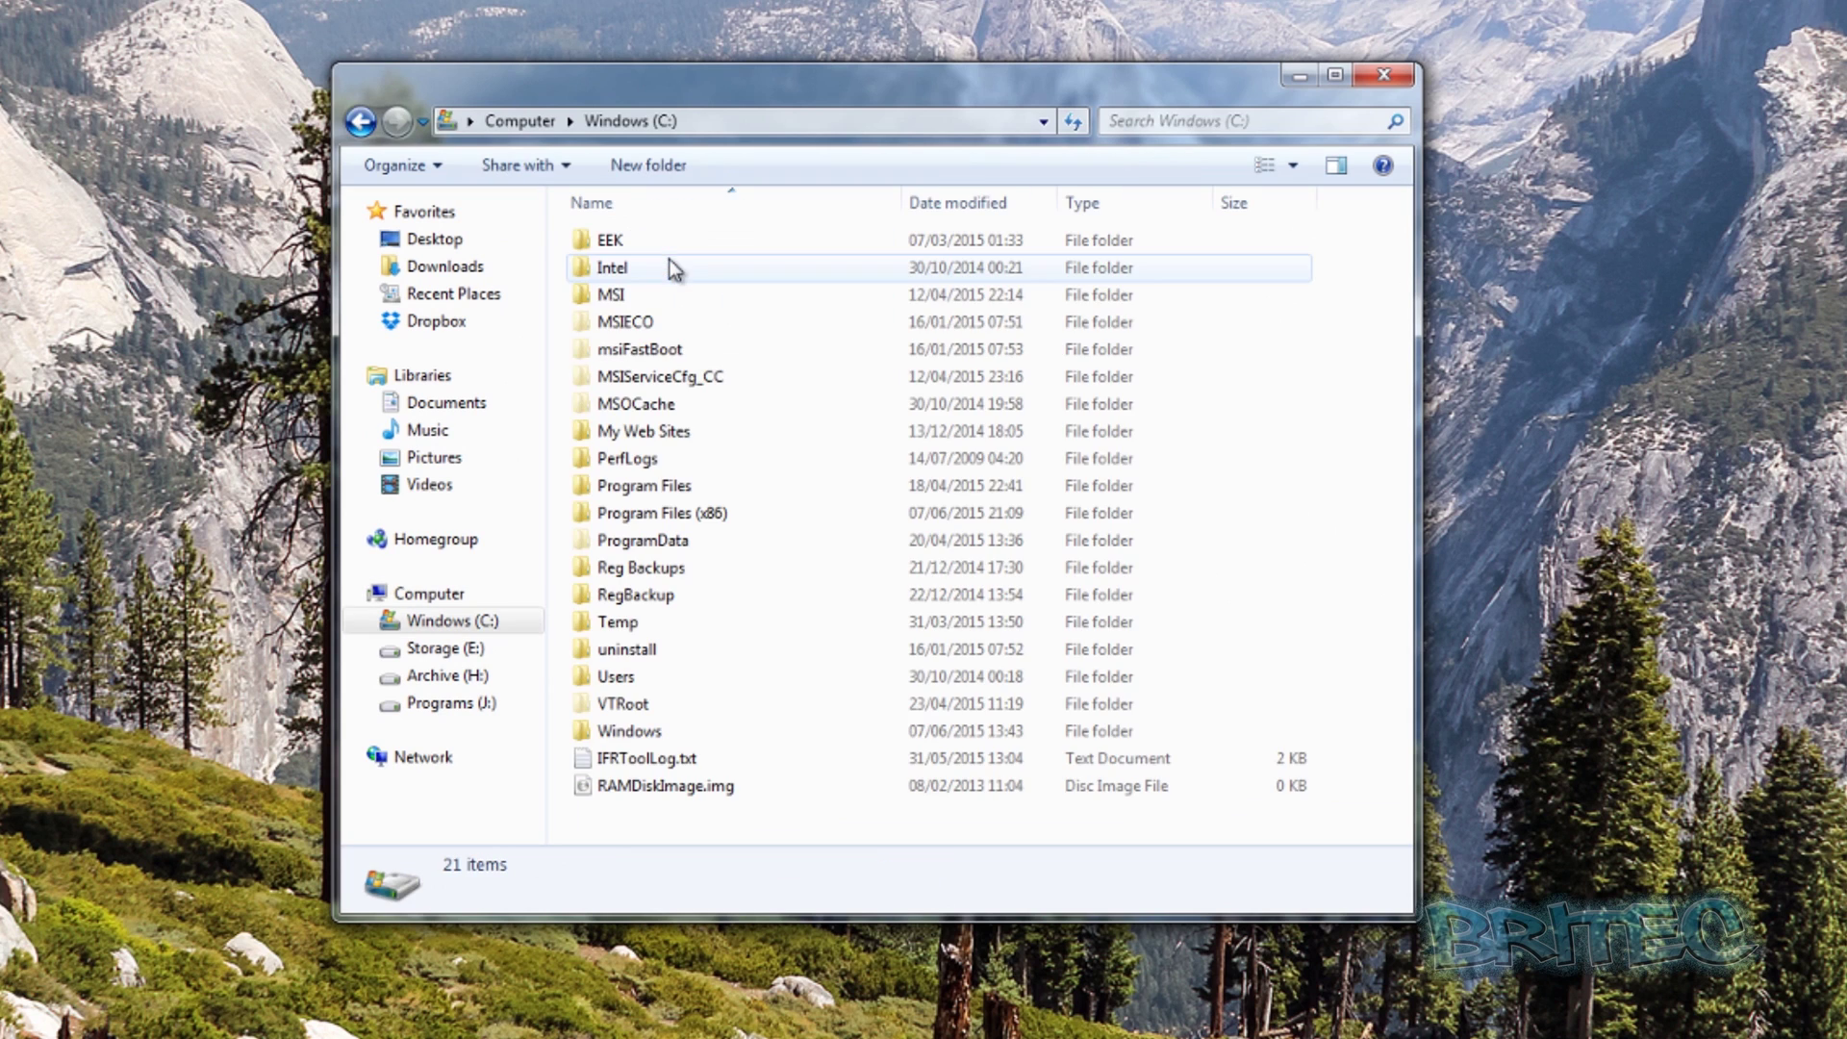
{"action": "double_click", "coordinate": [643, 739]}
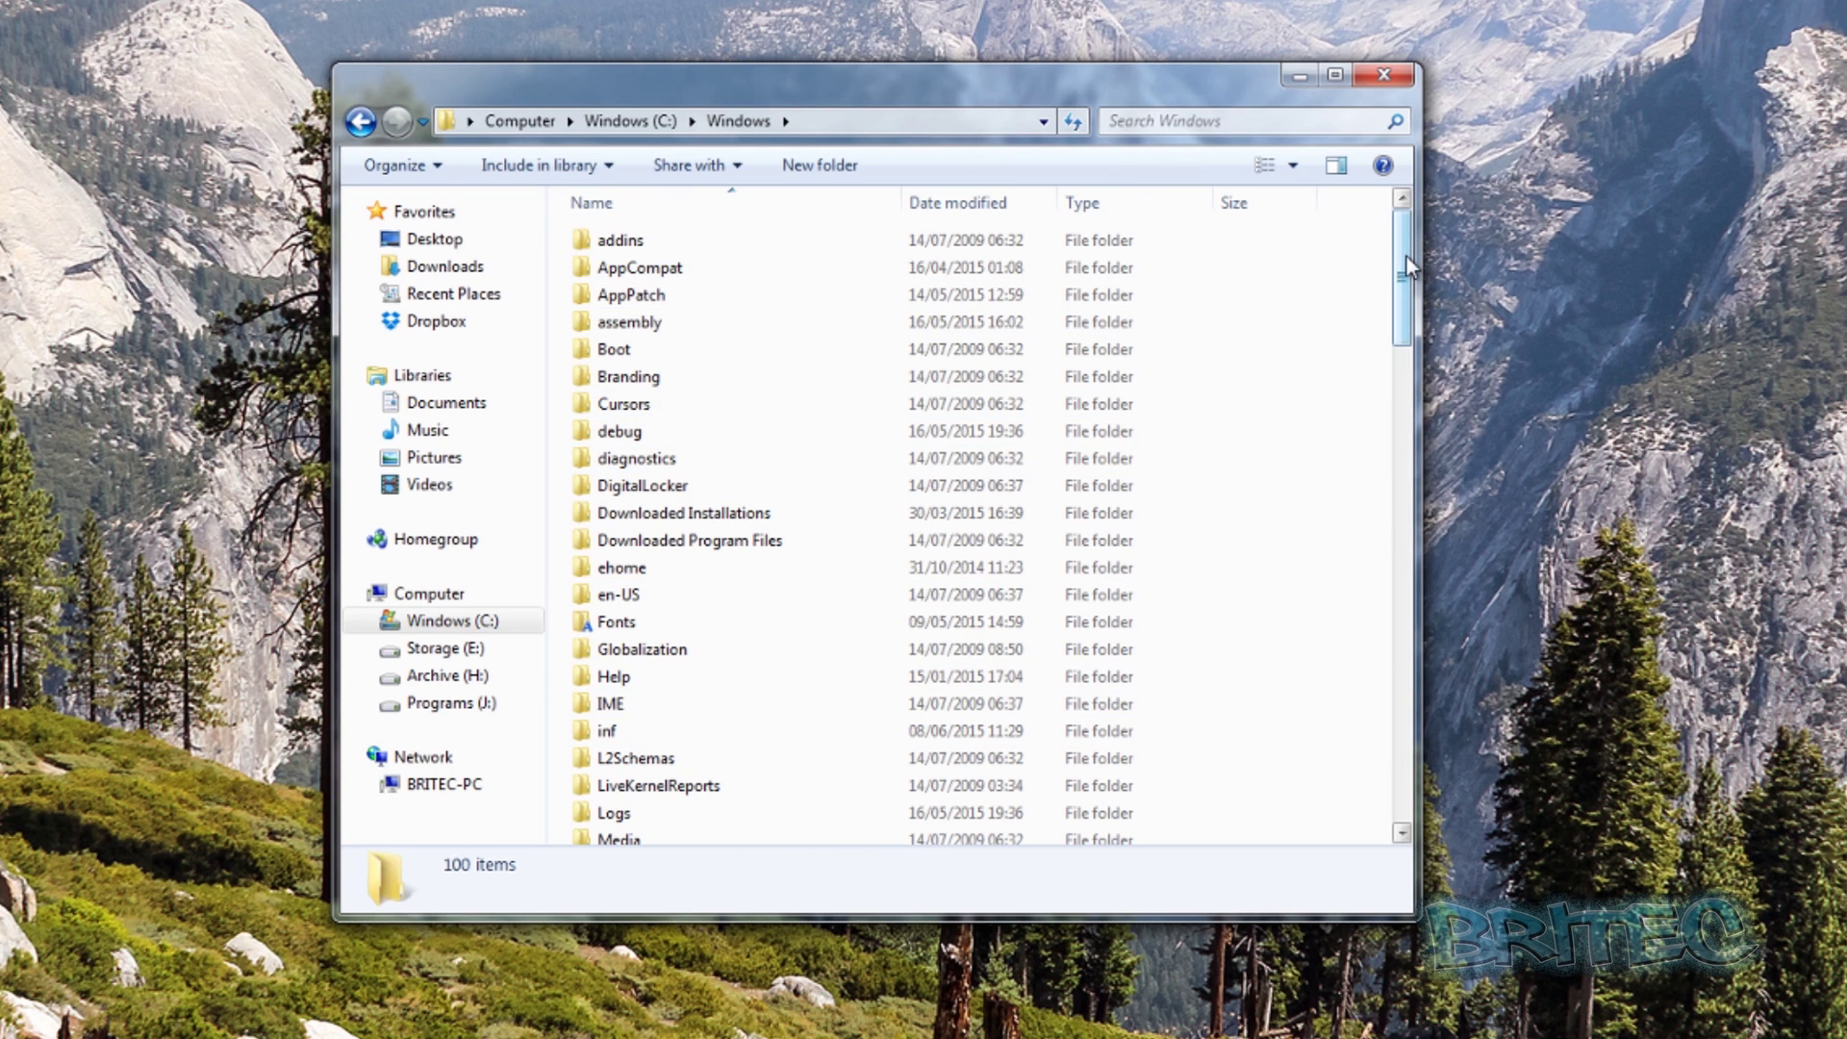
{"action": "left_click_drag", "start_coordinate": [1406, 263], "coordinate": [1406, 524]}
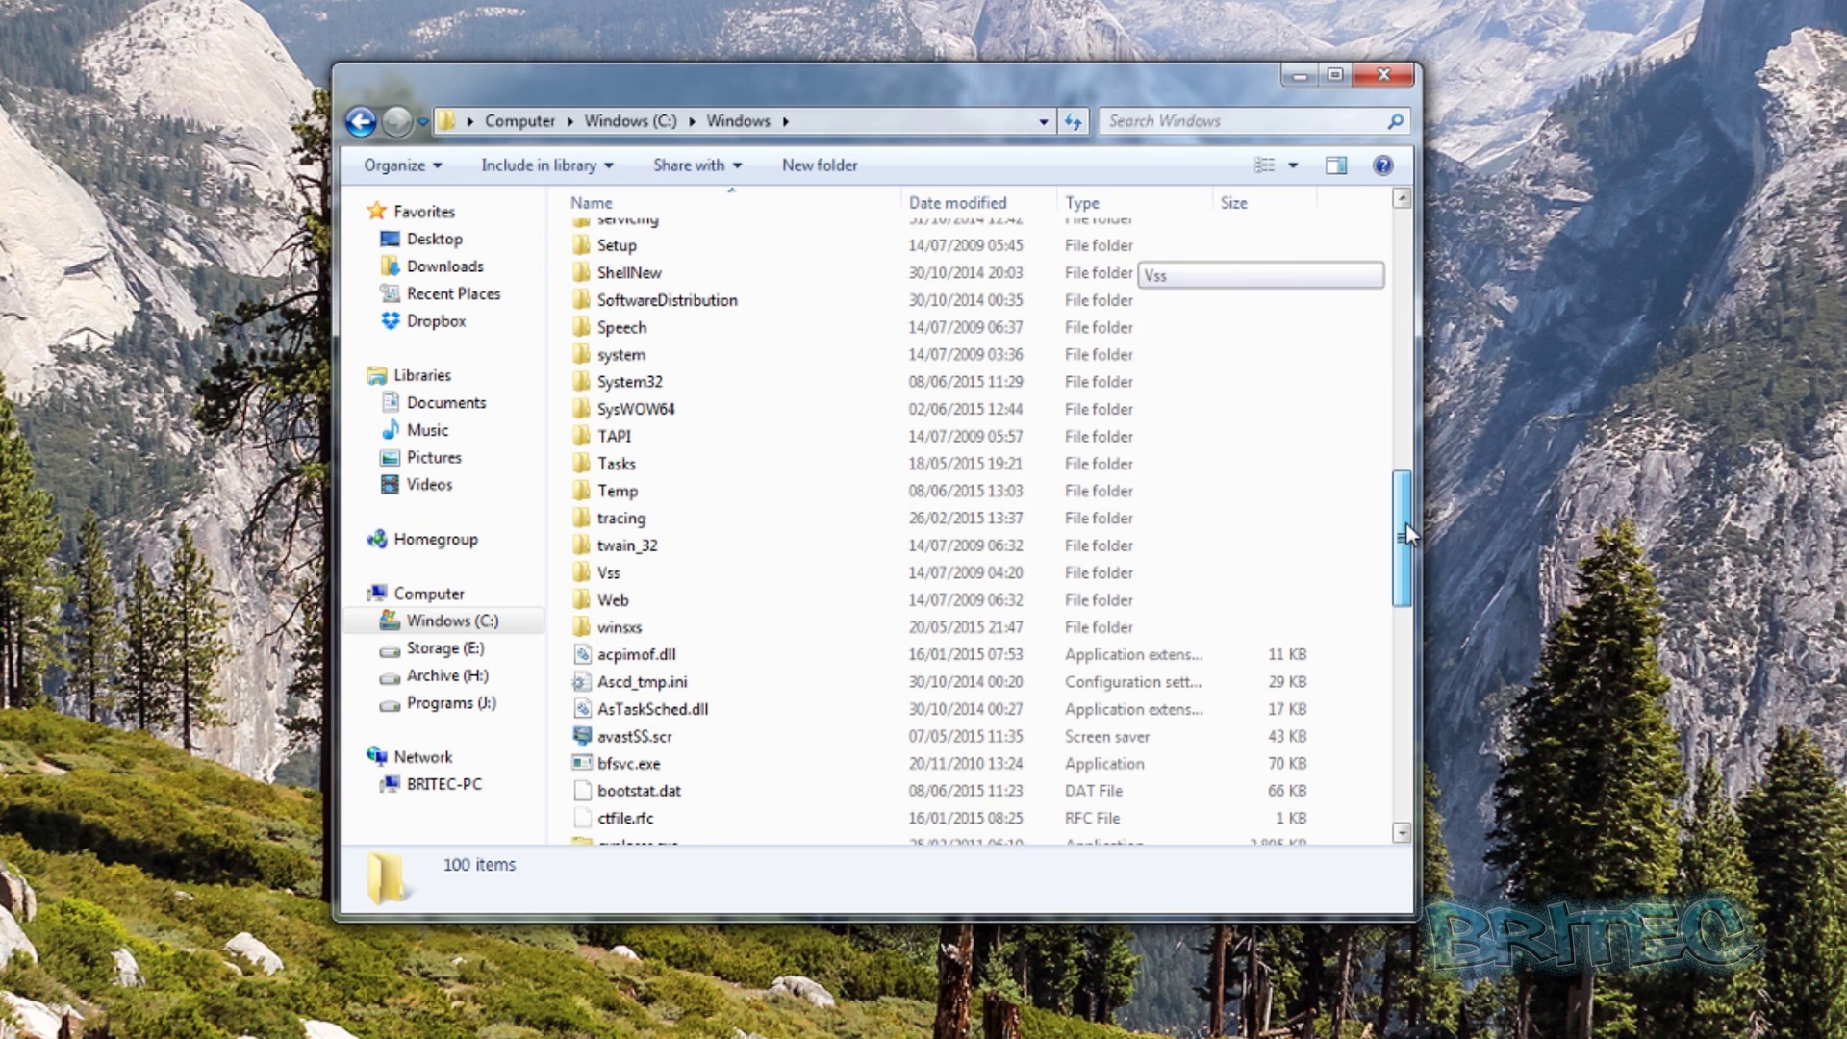
{"action": "mouse_move", "coordinate": [621, 423]}
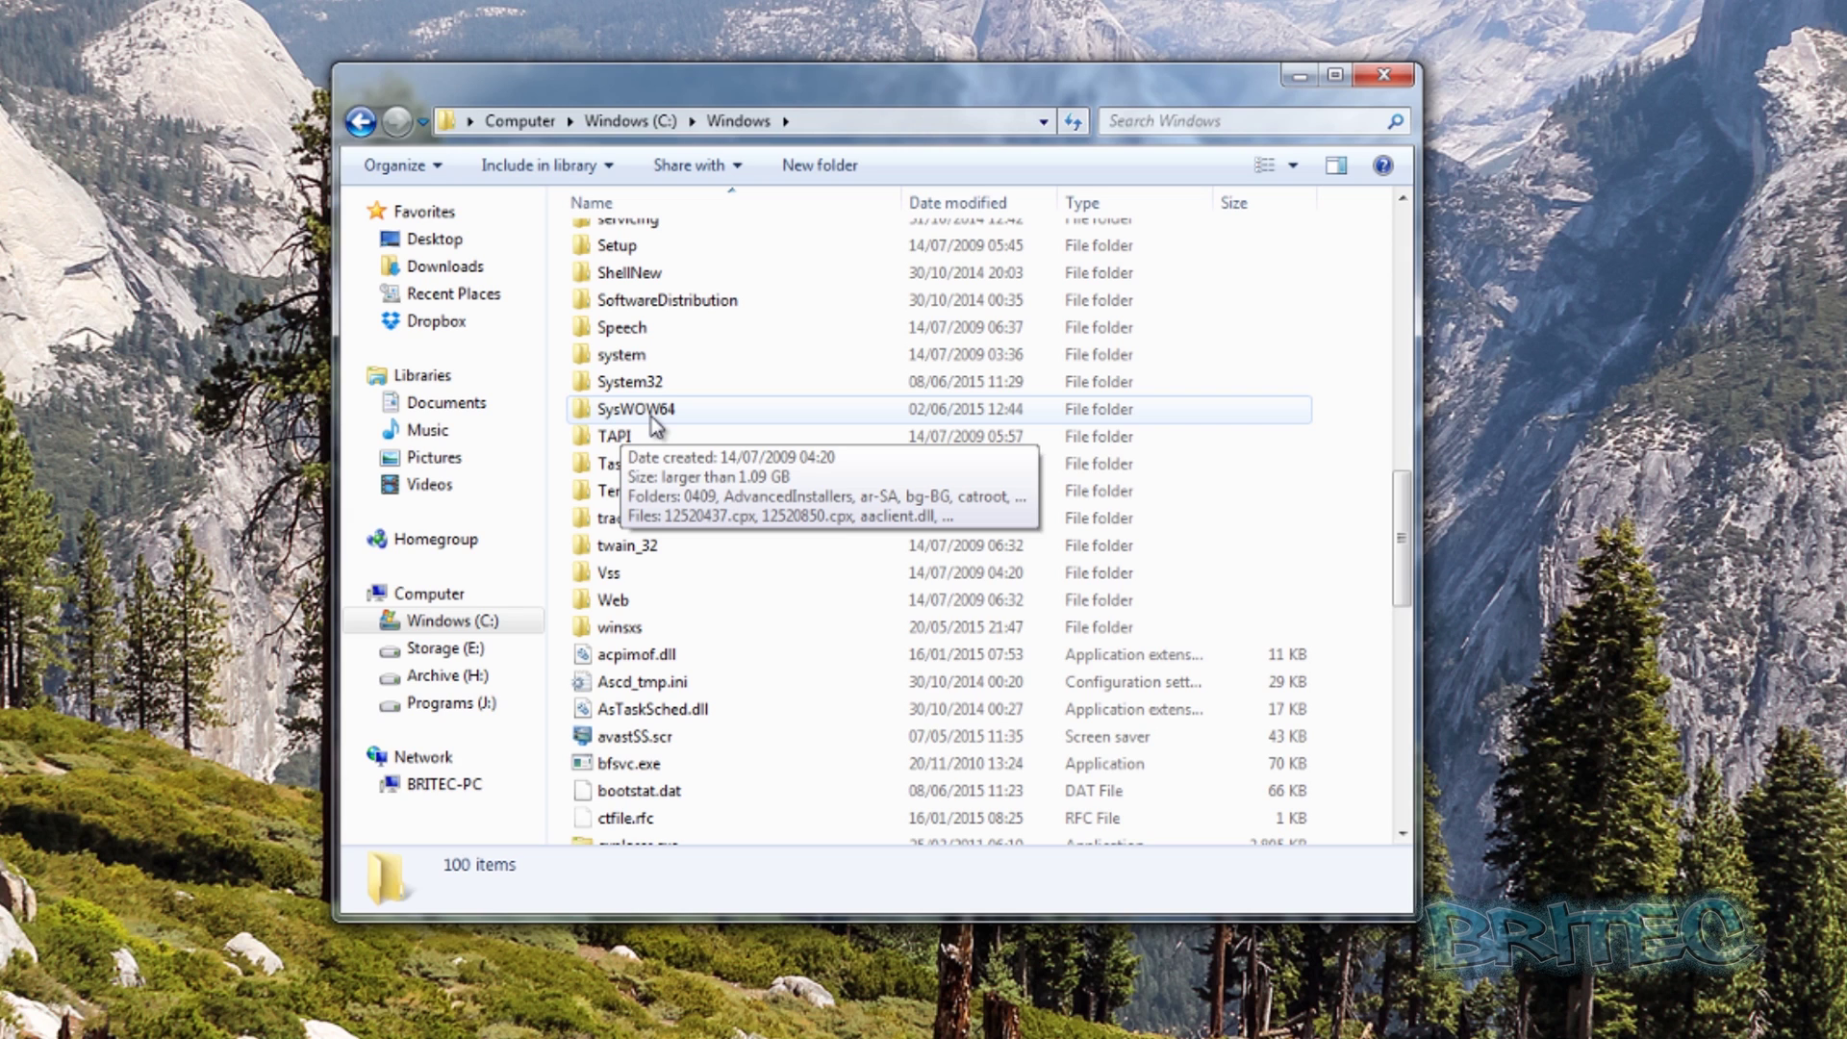
{"action": "double_click", "coordinate": [650, 417]}
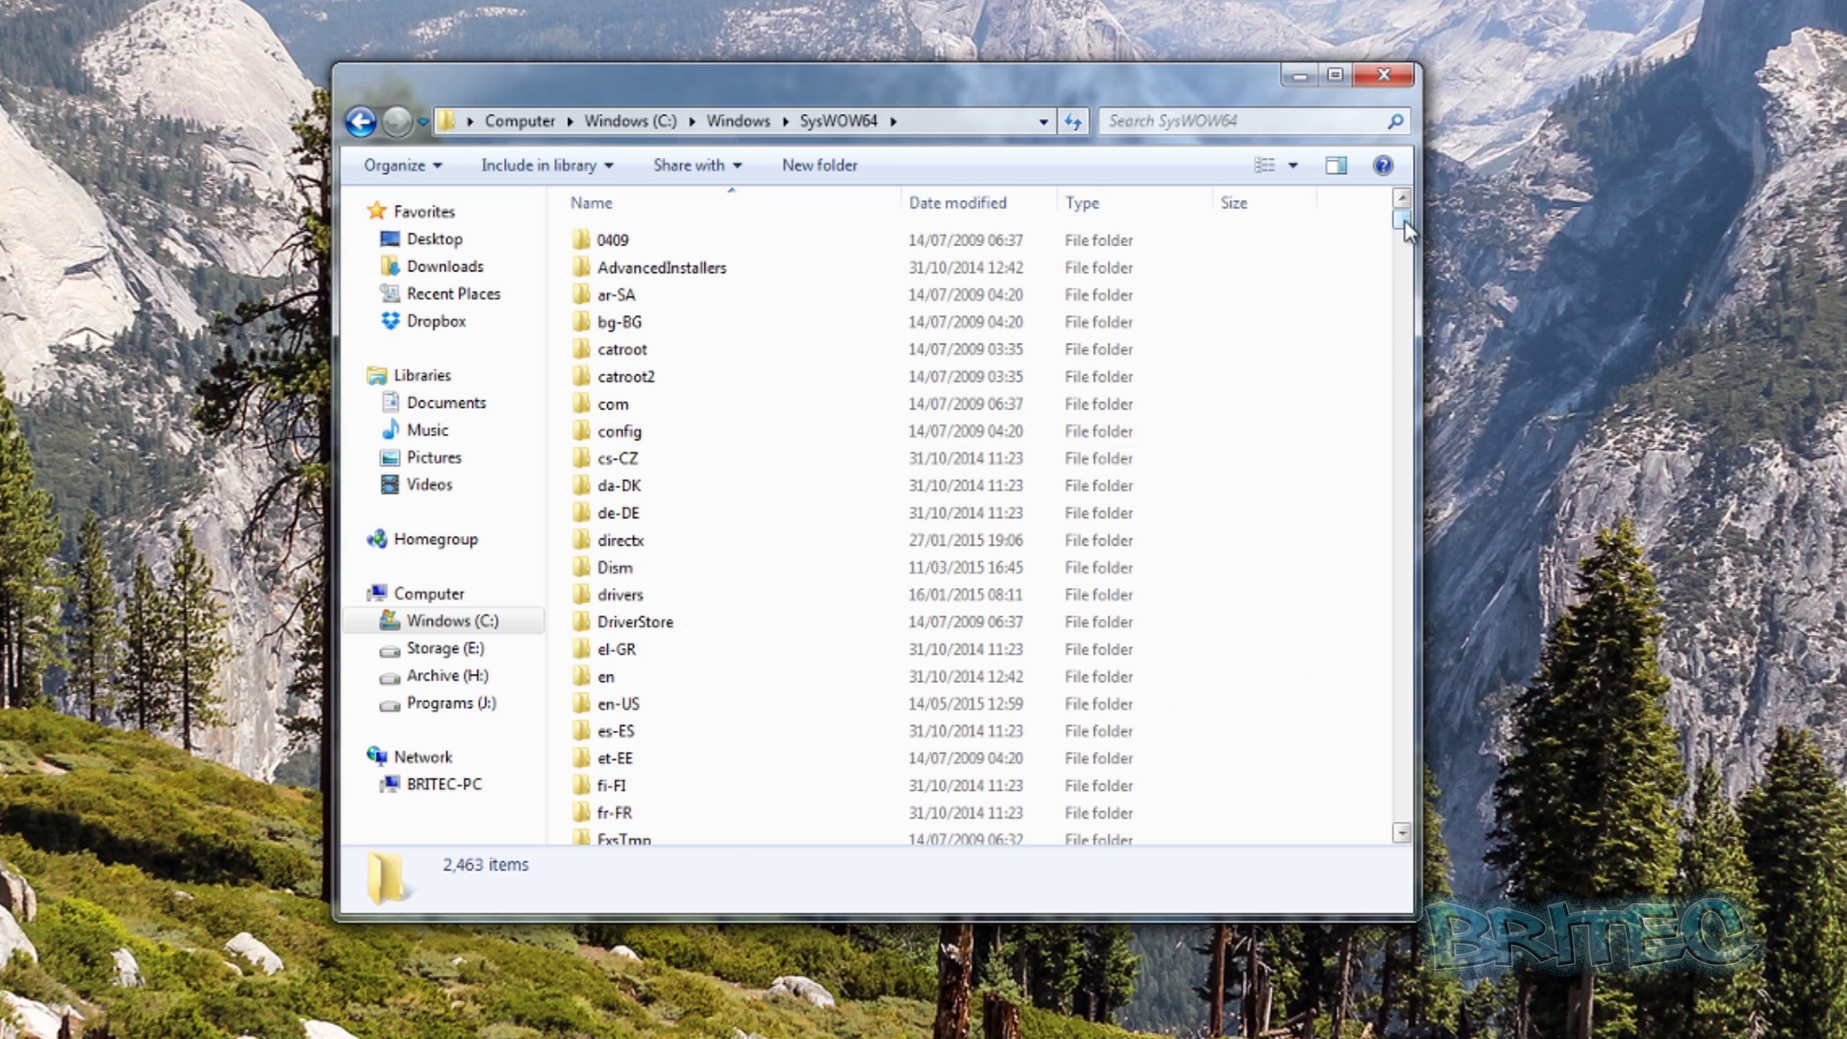
{"action": "left_click", "coordinate": [1401, 832]}
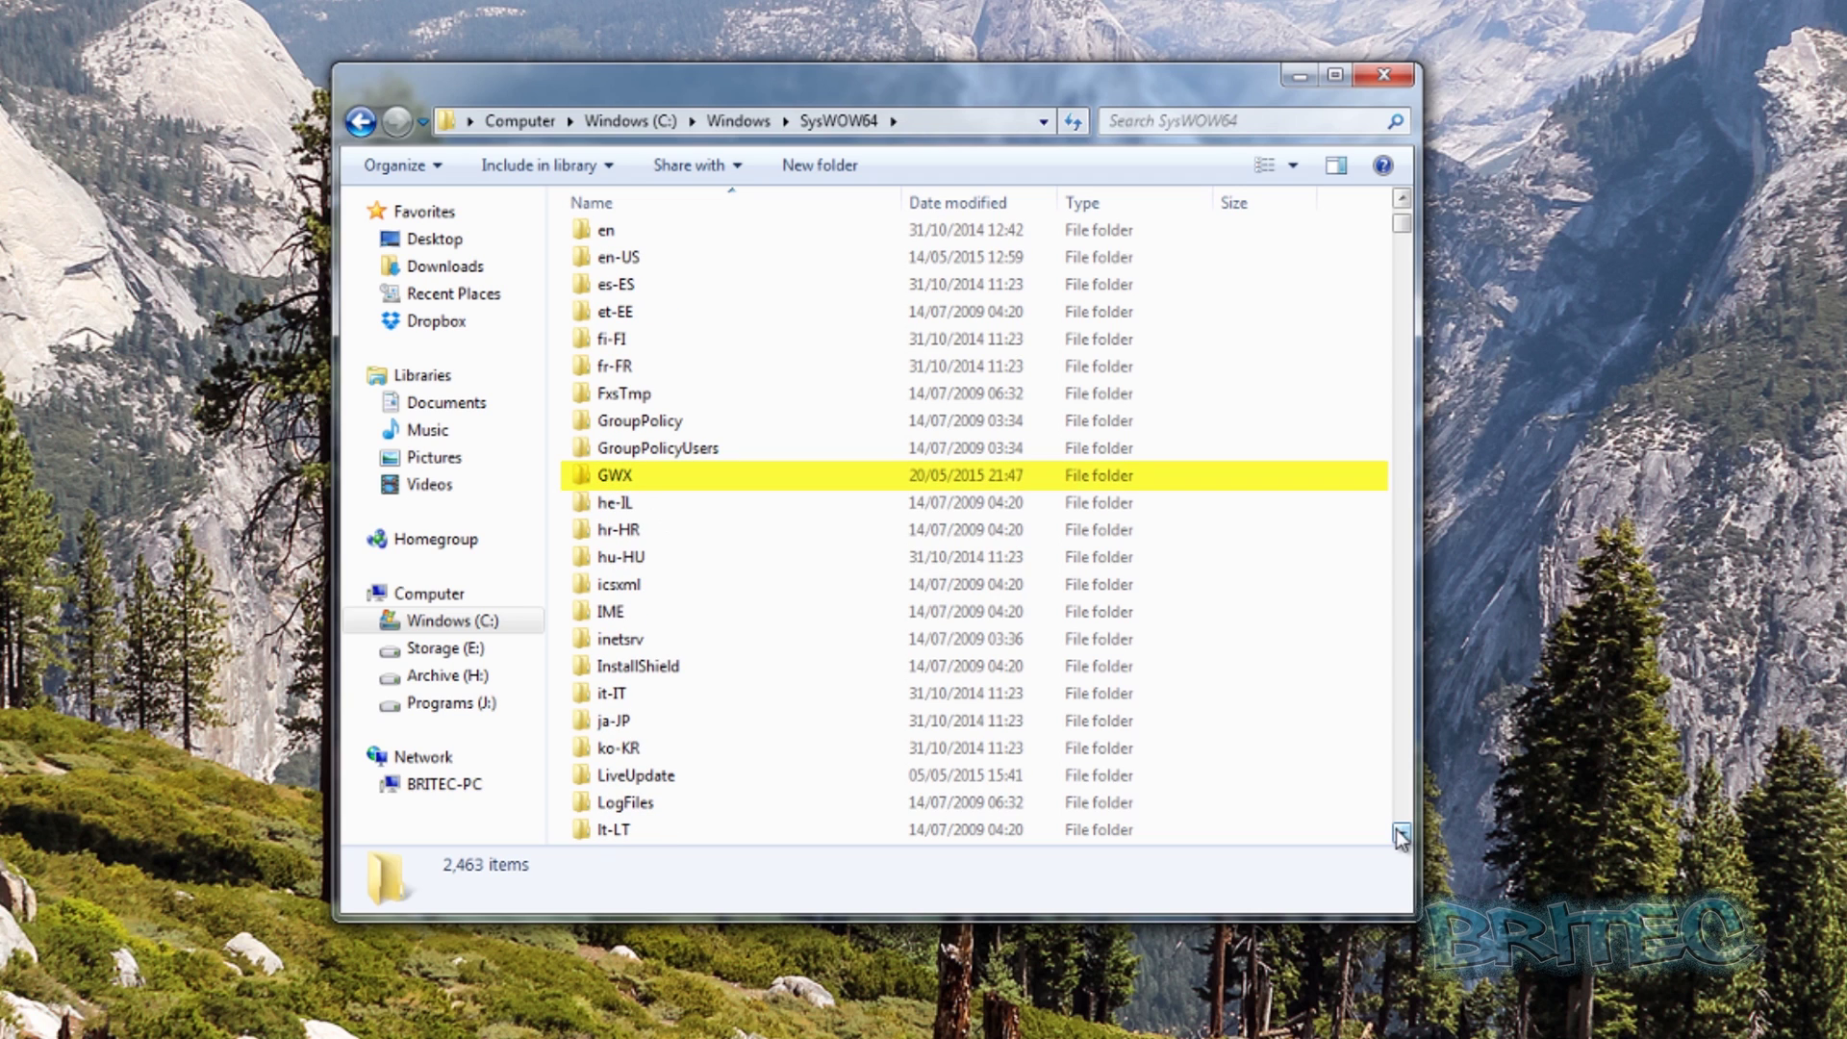
{"action": "double_click", "coordinate": [612, 481]}
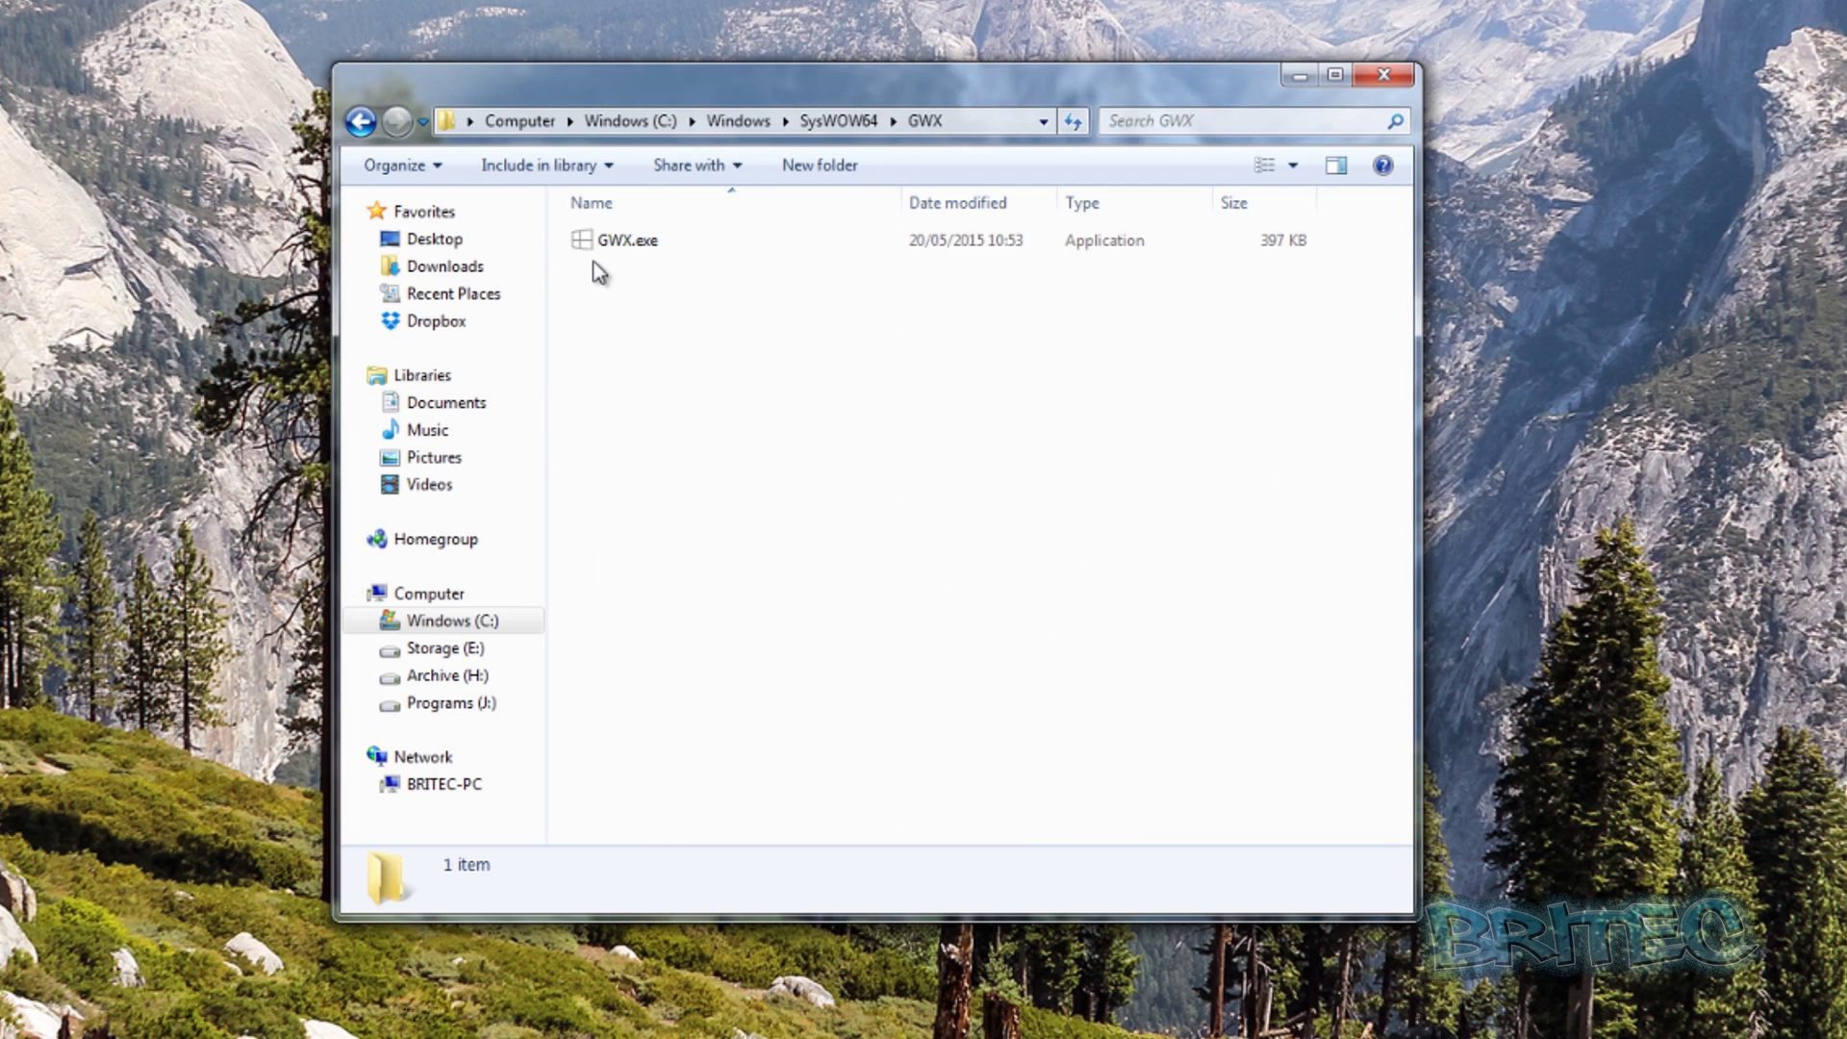
{"action": "left_click", "coordinate": [364, 120]}
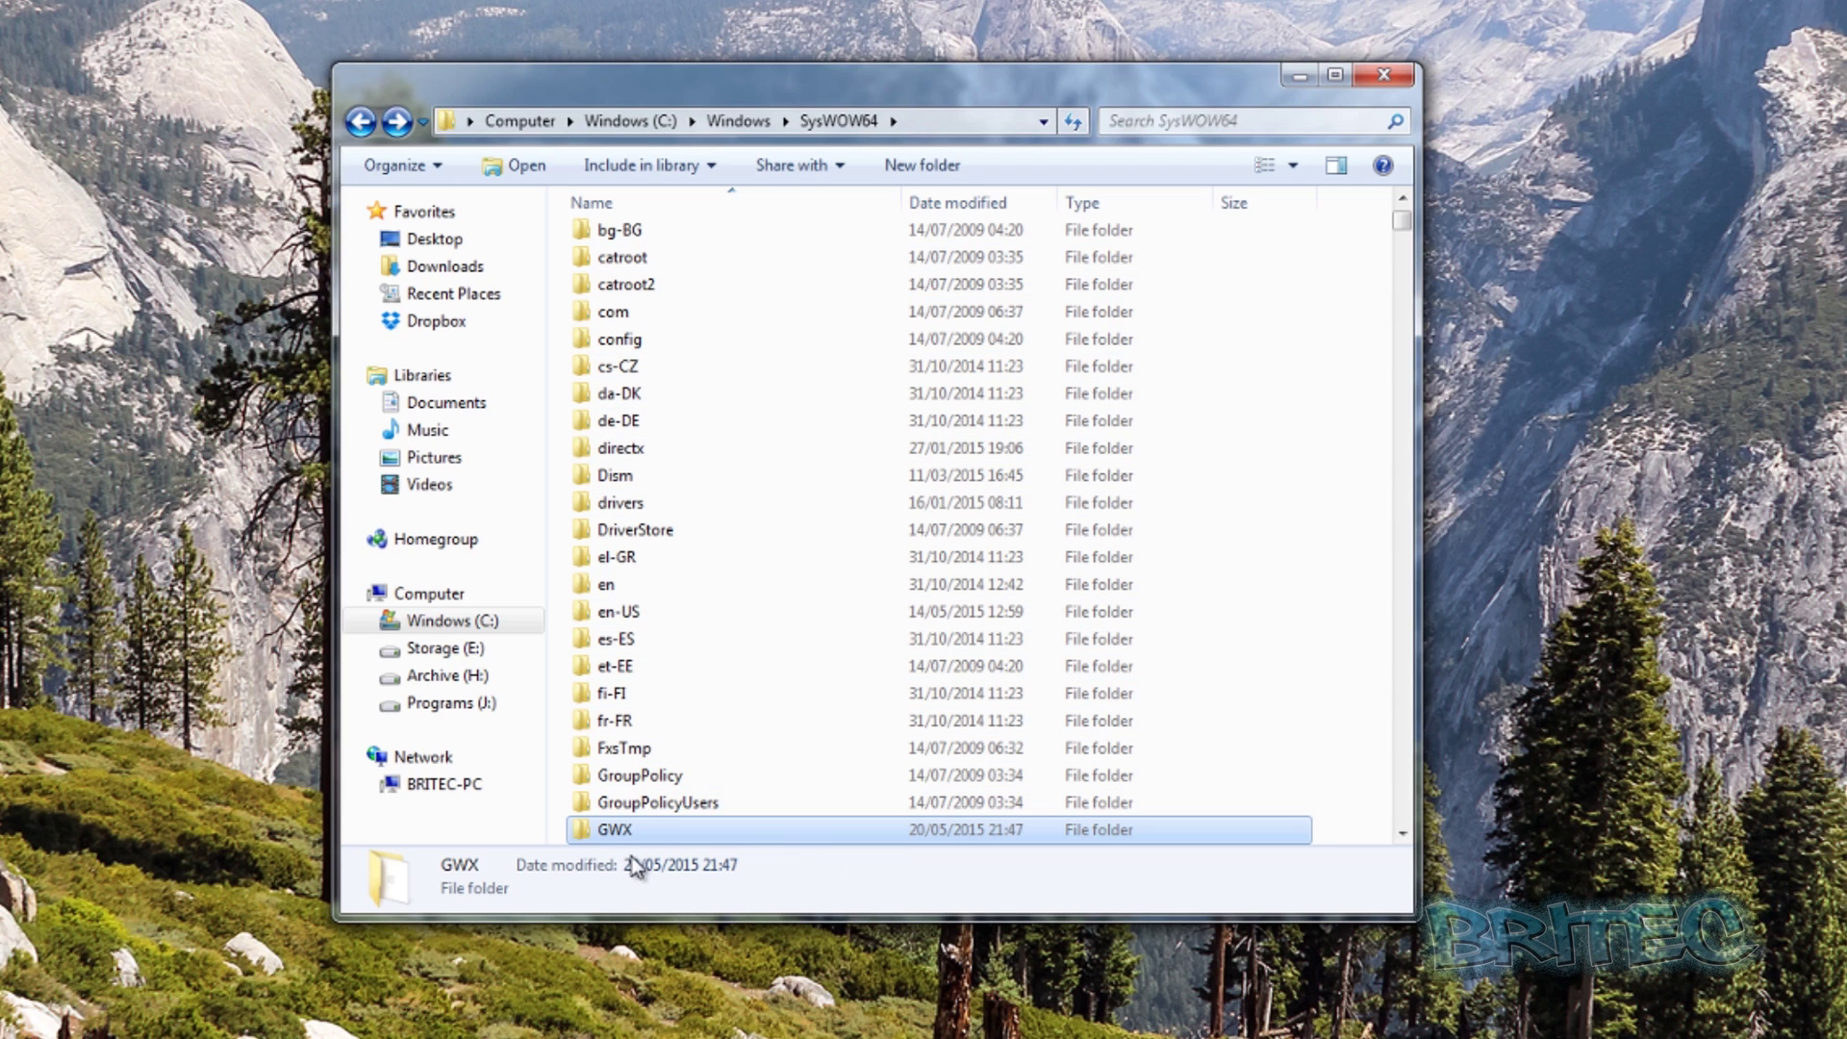
{"action": "mouse_move", "coordinate": [633, 833]}
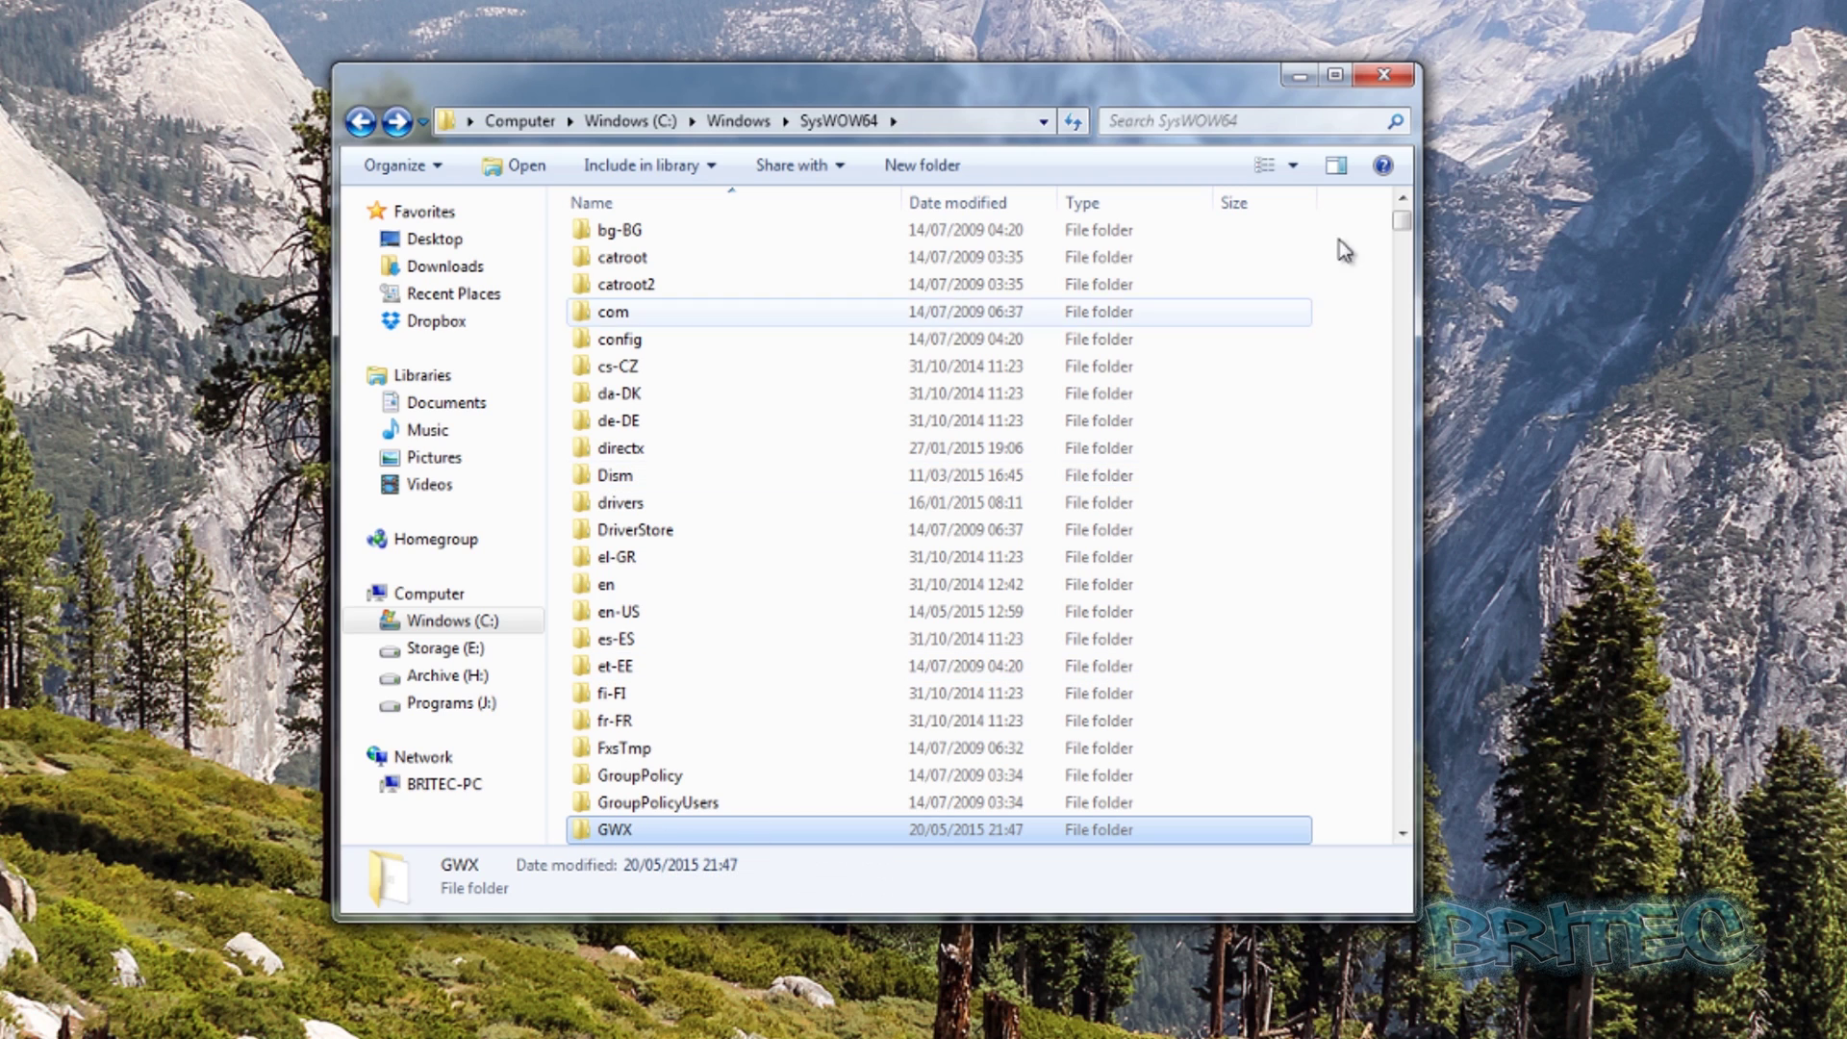
{"action": "scroll", "coordinate": [913, 745], "scroll_direction": "down", "scroll_amount": 1}
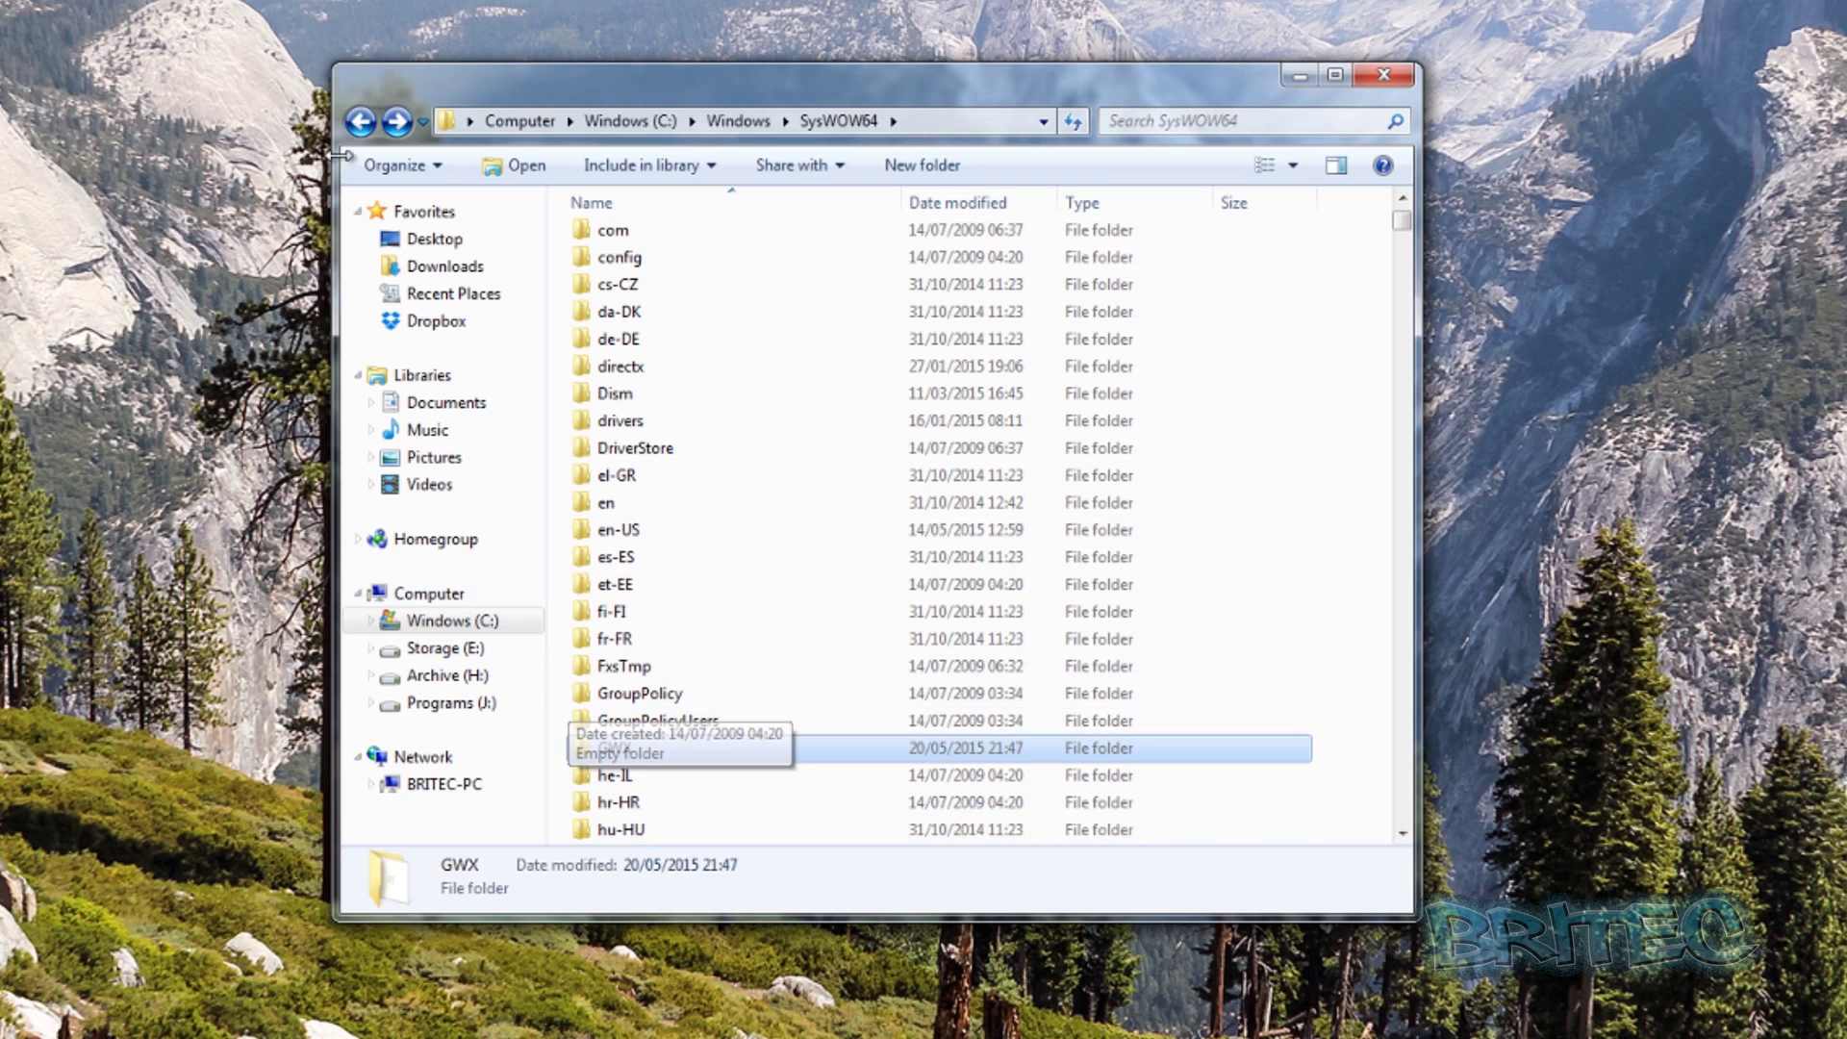
{"action": "left_click", "coordinate": [351, 125]}
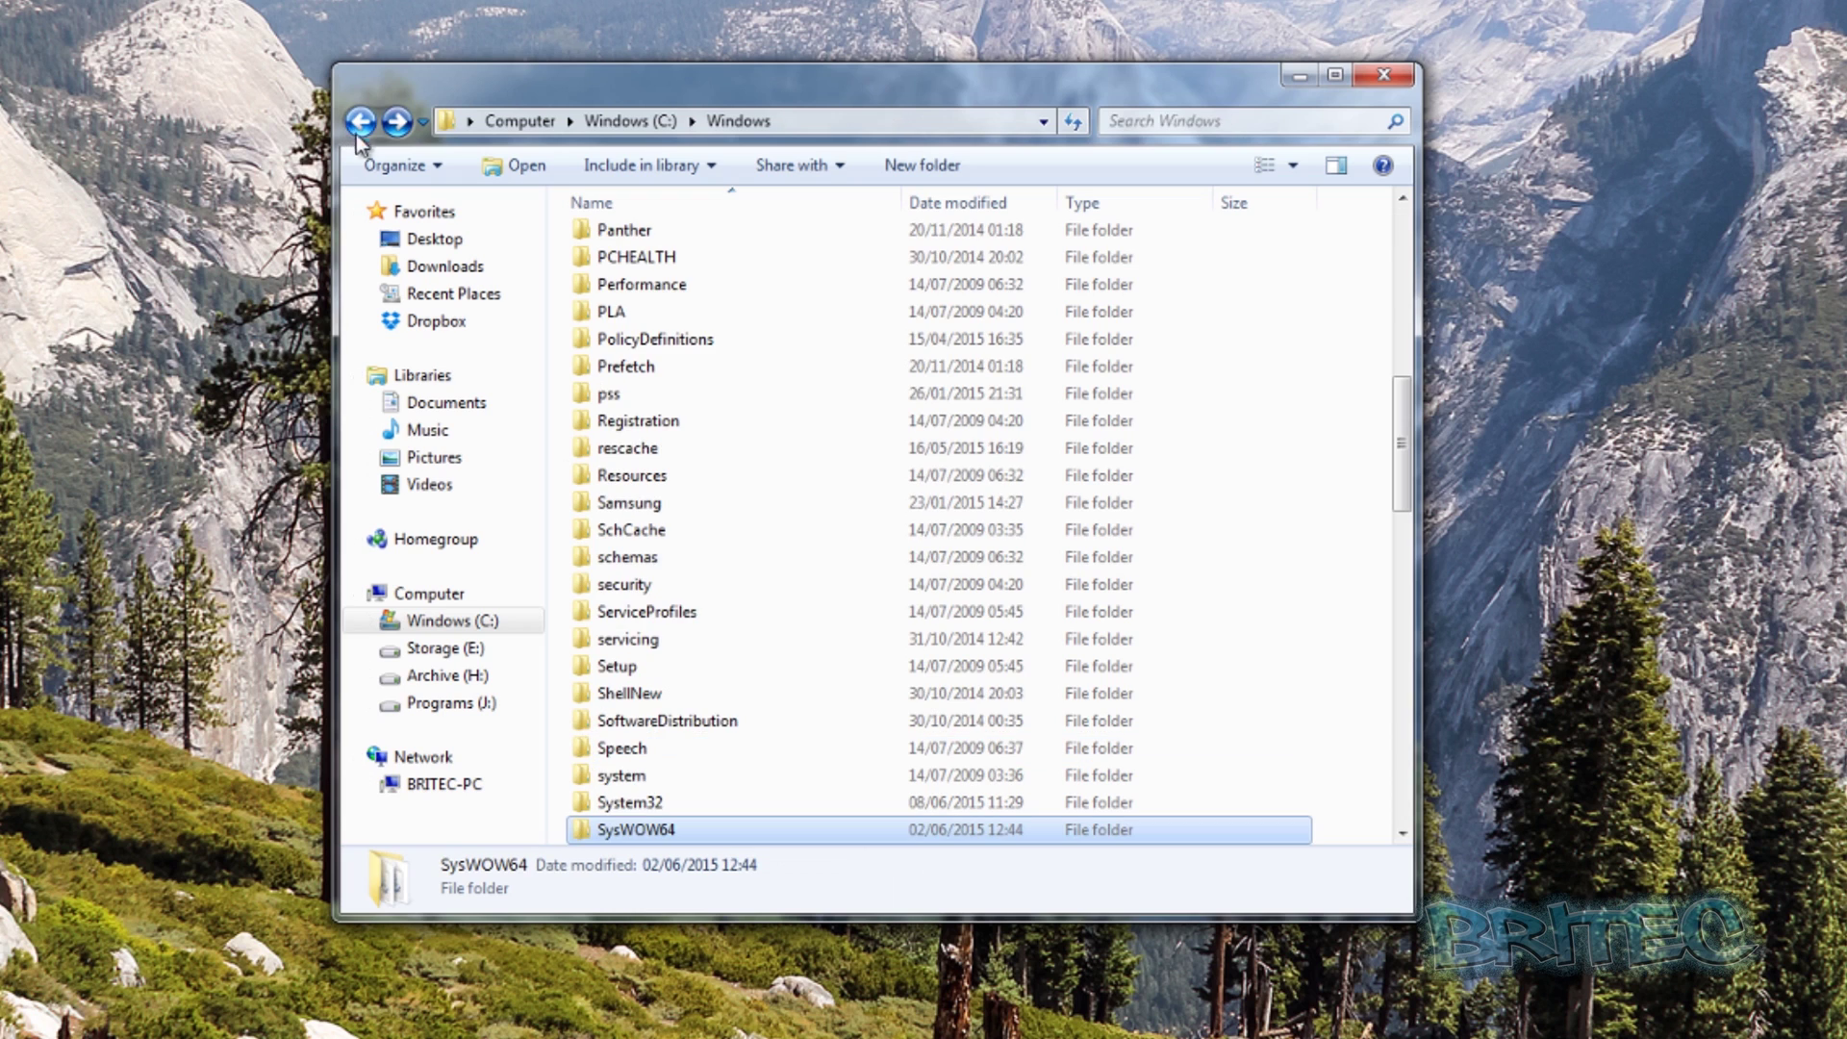
{"action": "left_click", "coordinate": [623, 805]}
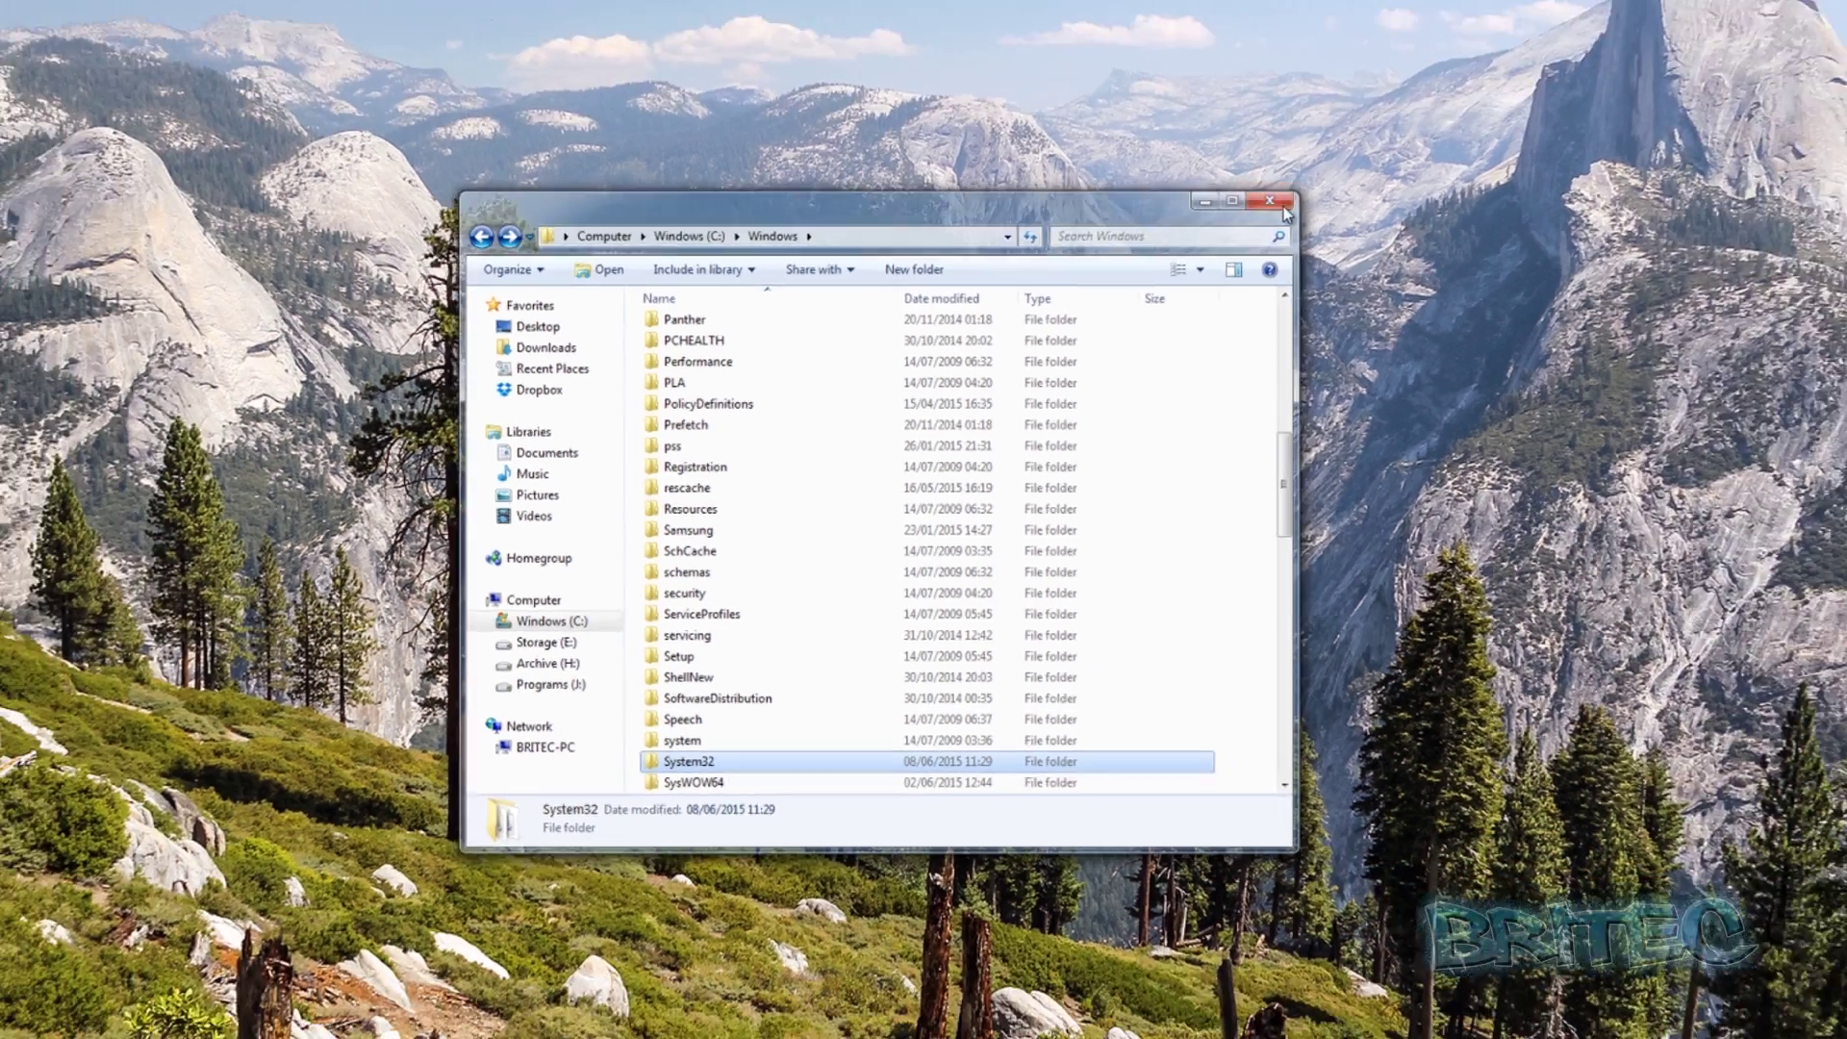
{"action": "left_click", "coordinate": [1385, 75]}
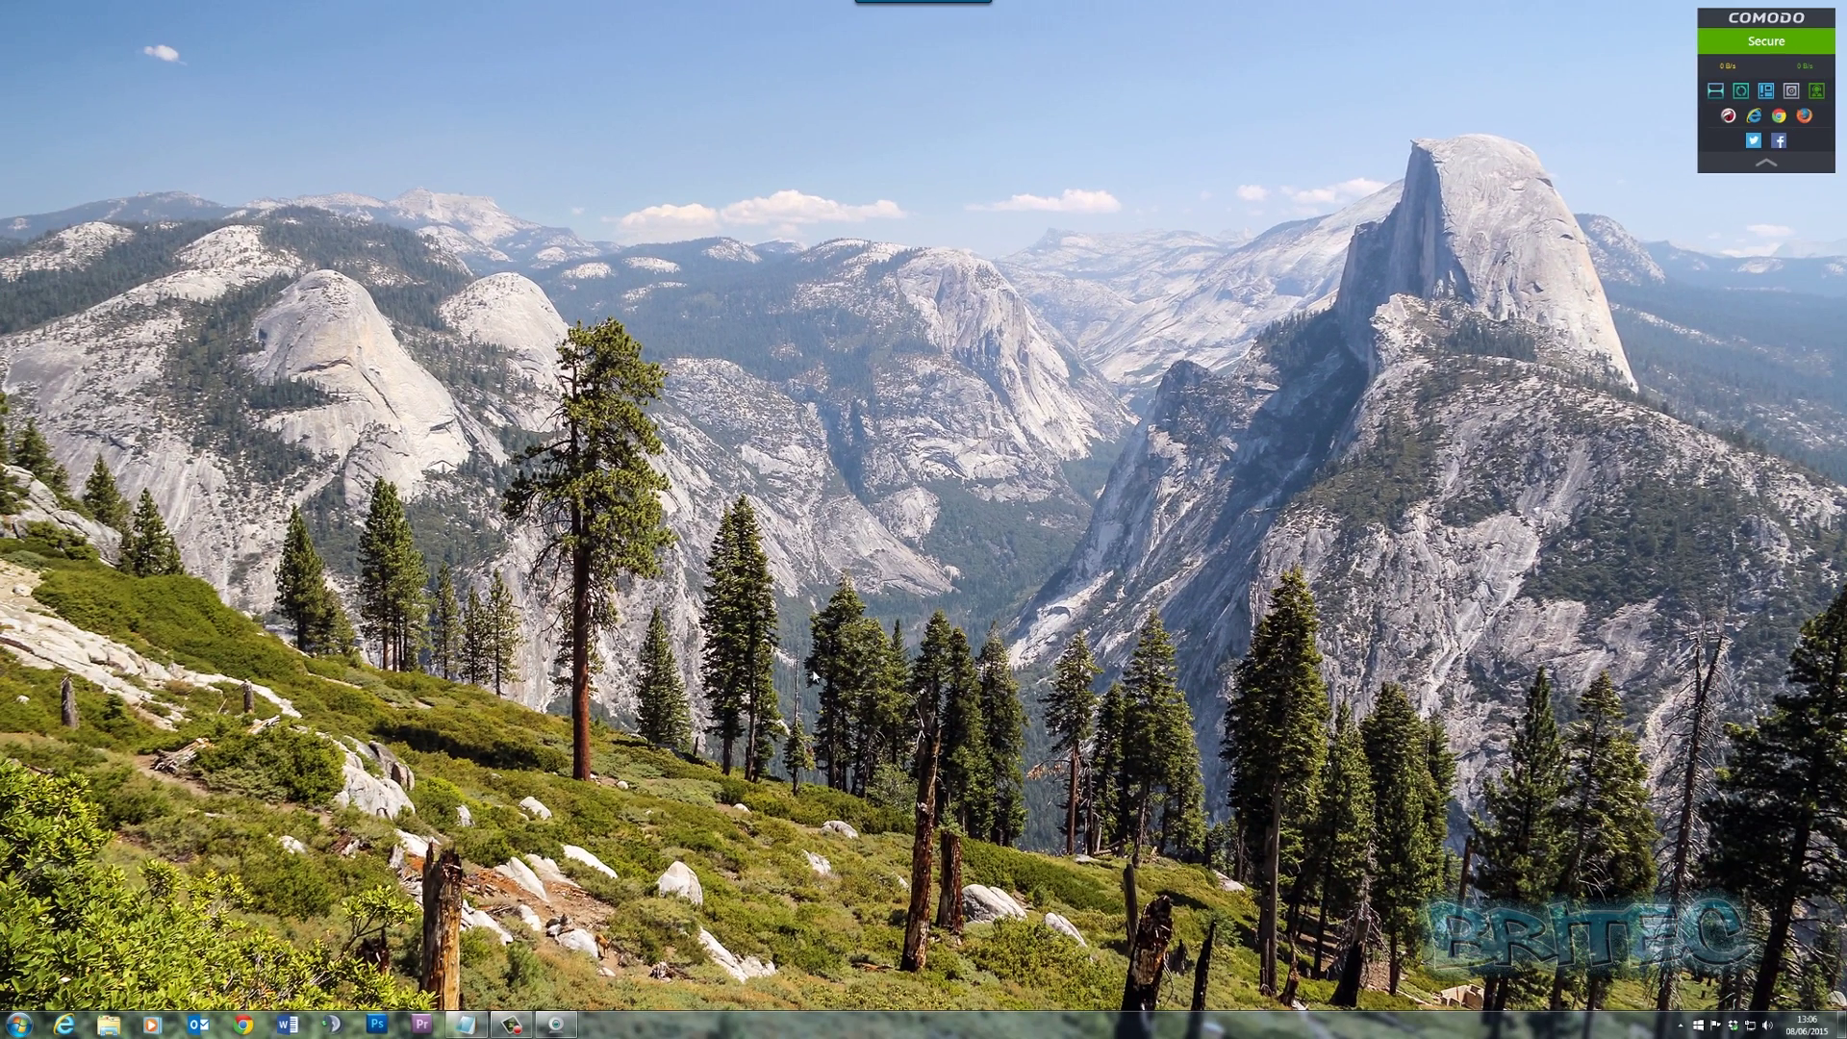